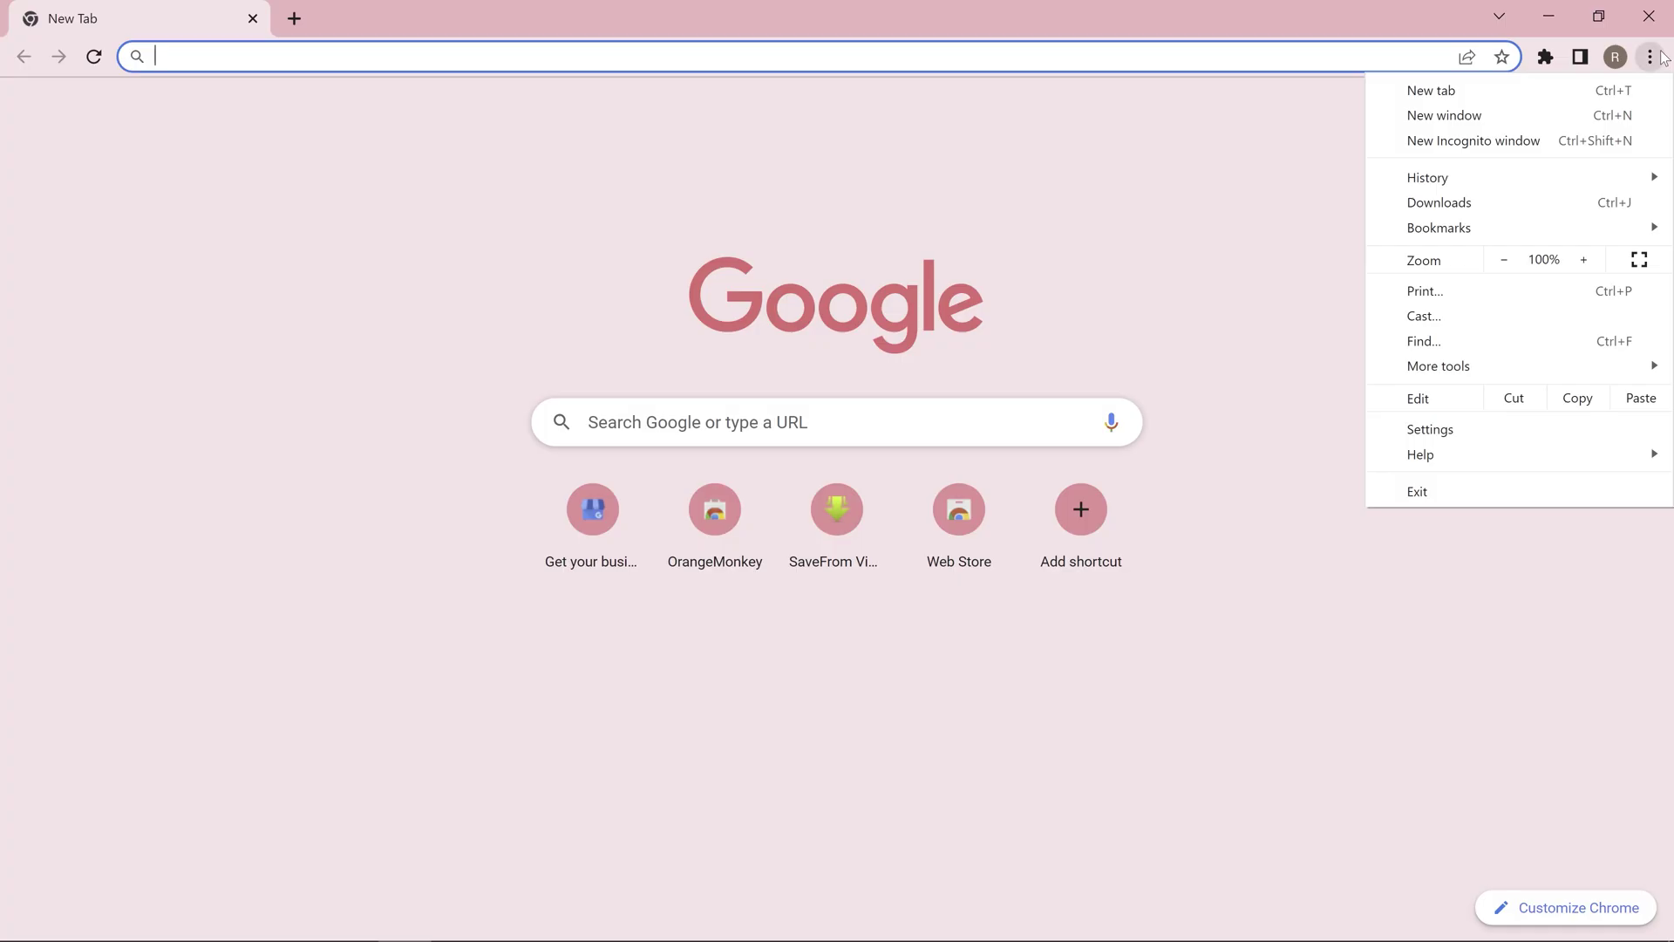
Check Chrome's About page for updates, then search drivers for the GeForce RTX 30 Series.
click(1503, 436)
click(157, 813)
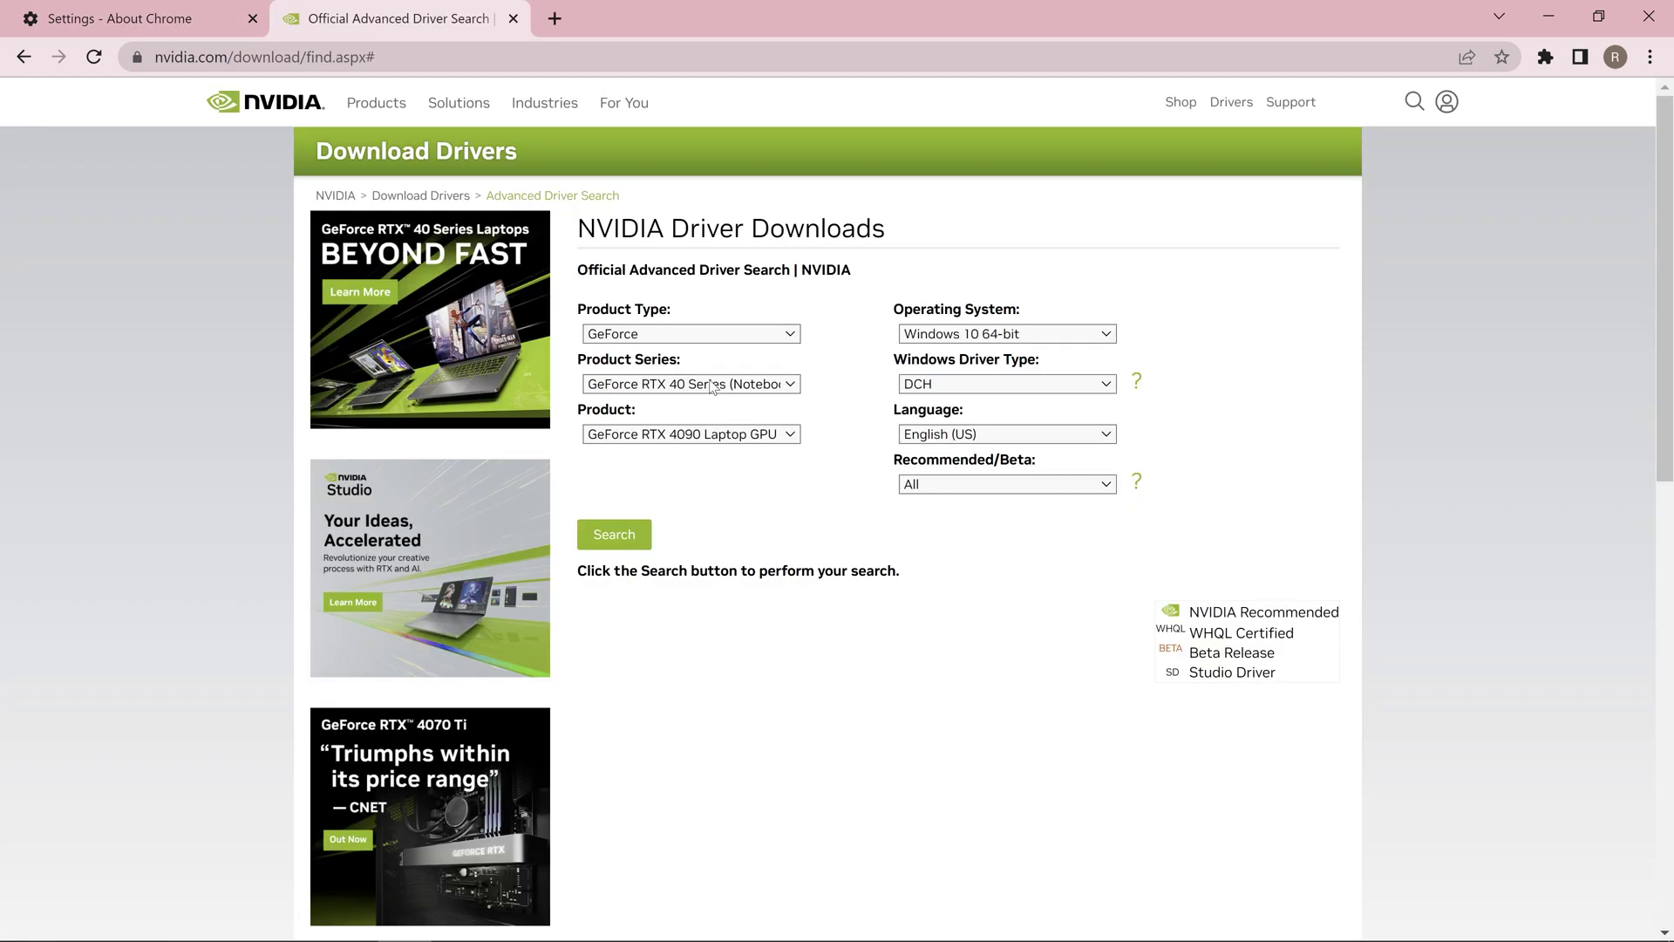
click(698, 383)
click(704, 452)
click(614, 534)
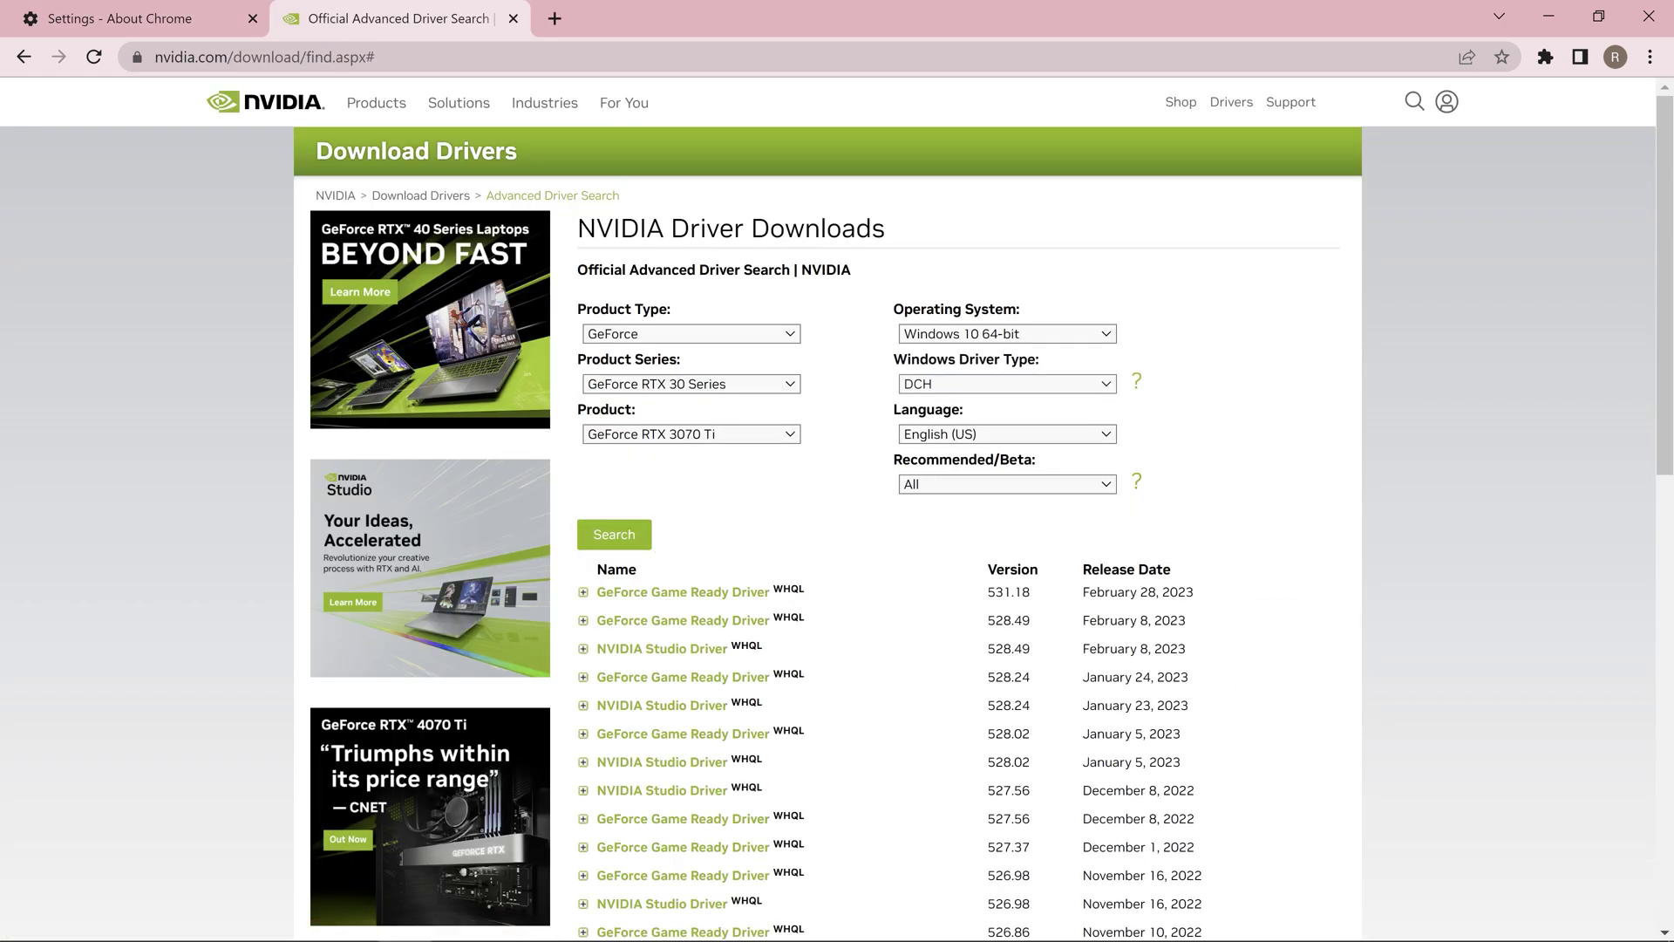
Review the 531.18 driver's RTX Video Super Resolution note and launch its installer.
drag(1014, 593, 1204, 601)
click(584, 594)
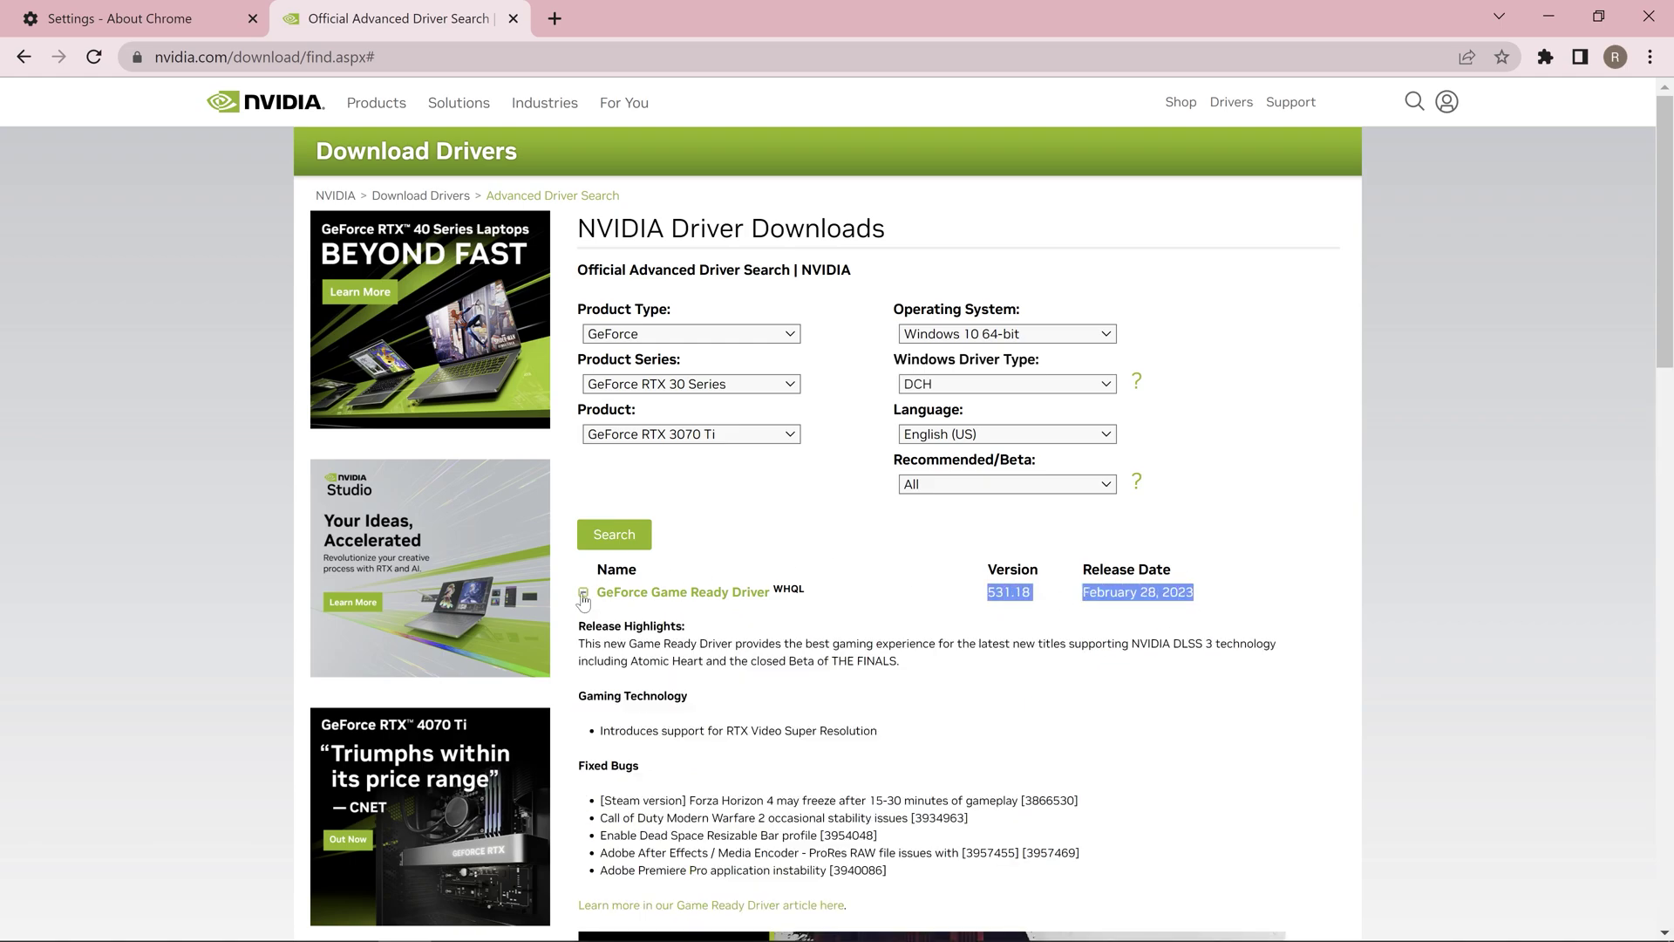
scroll(728, 635, down, 2)
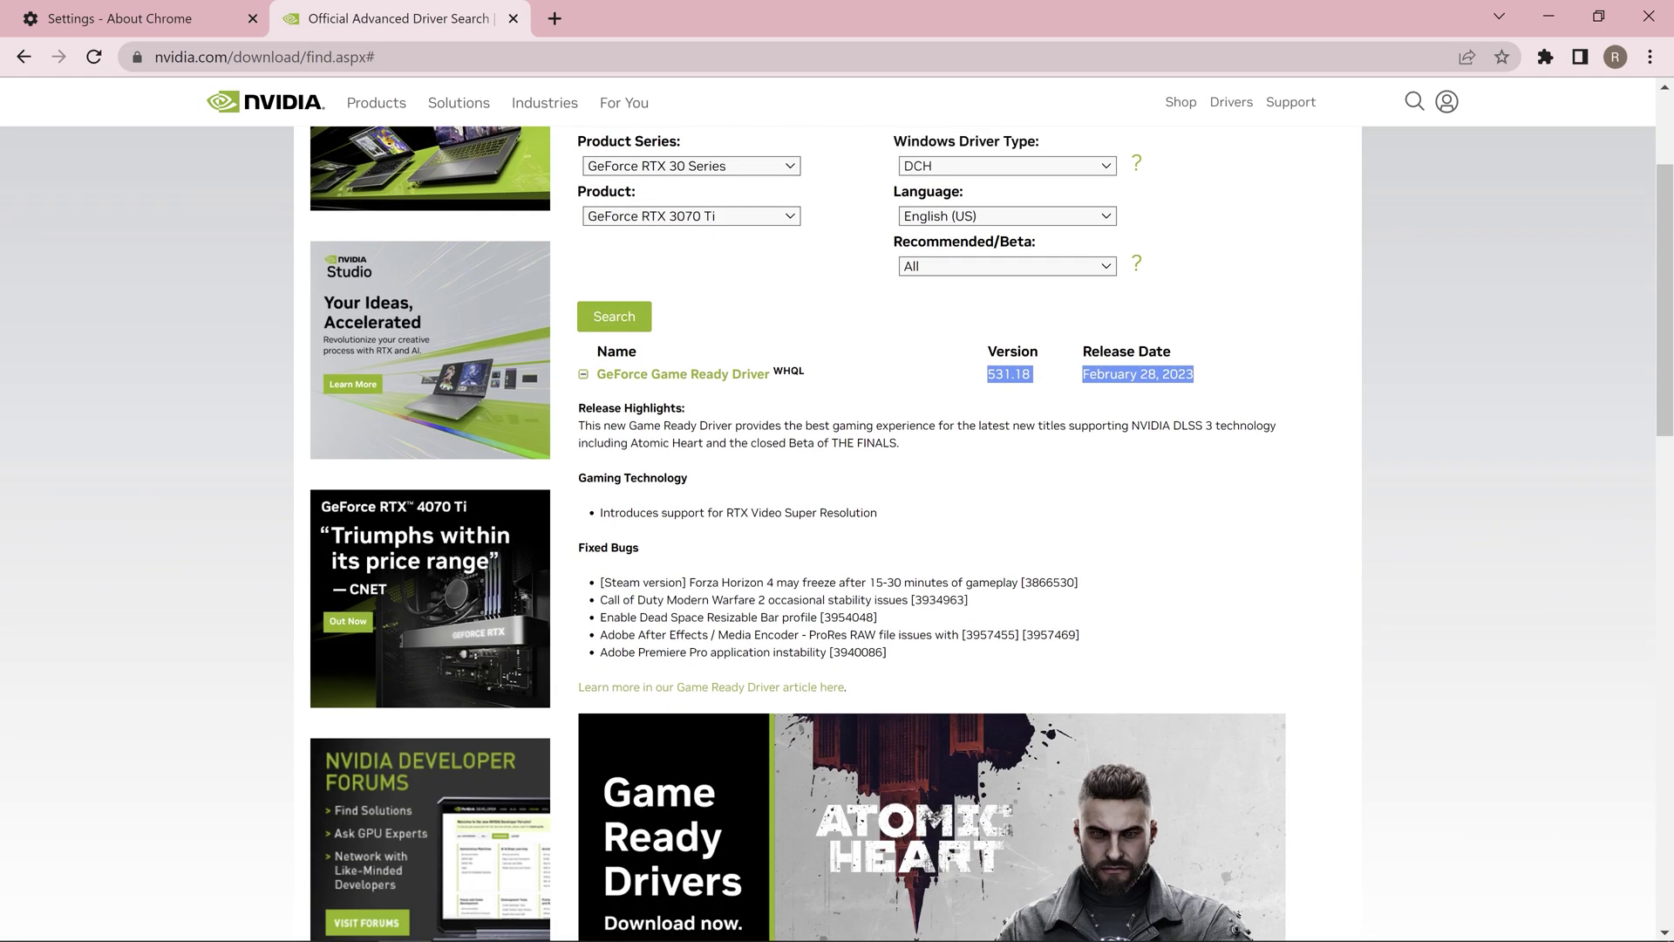
drag(600, 514, 870, 522)
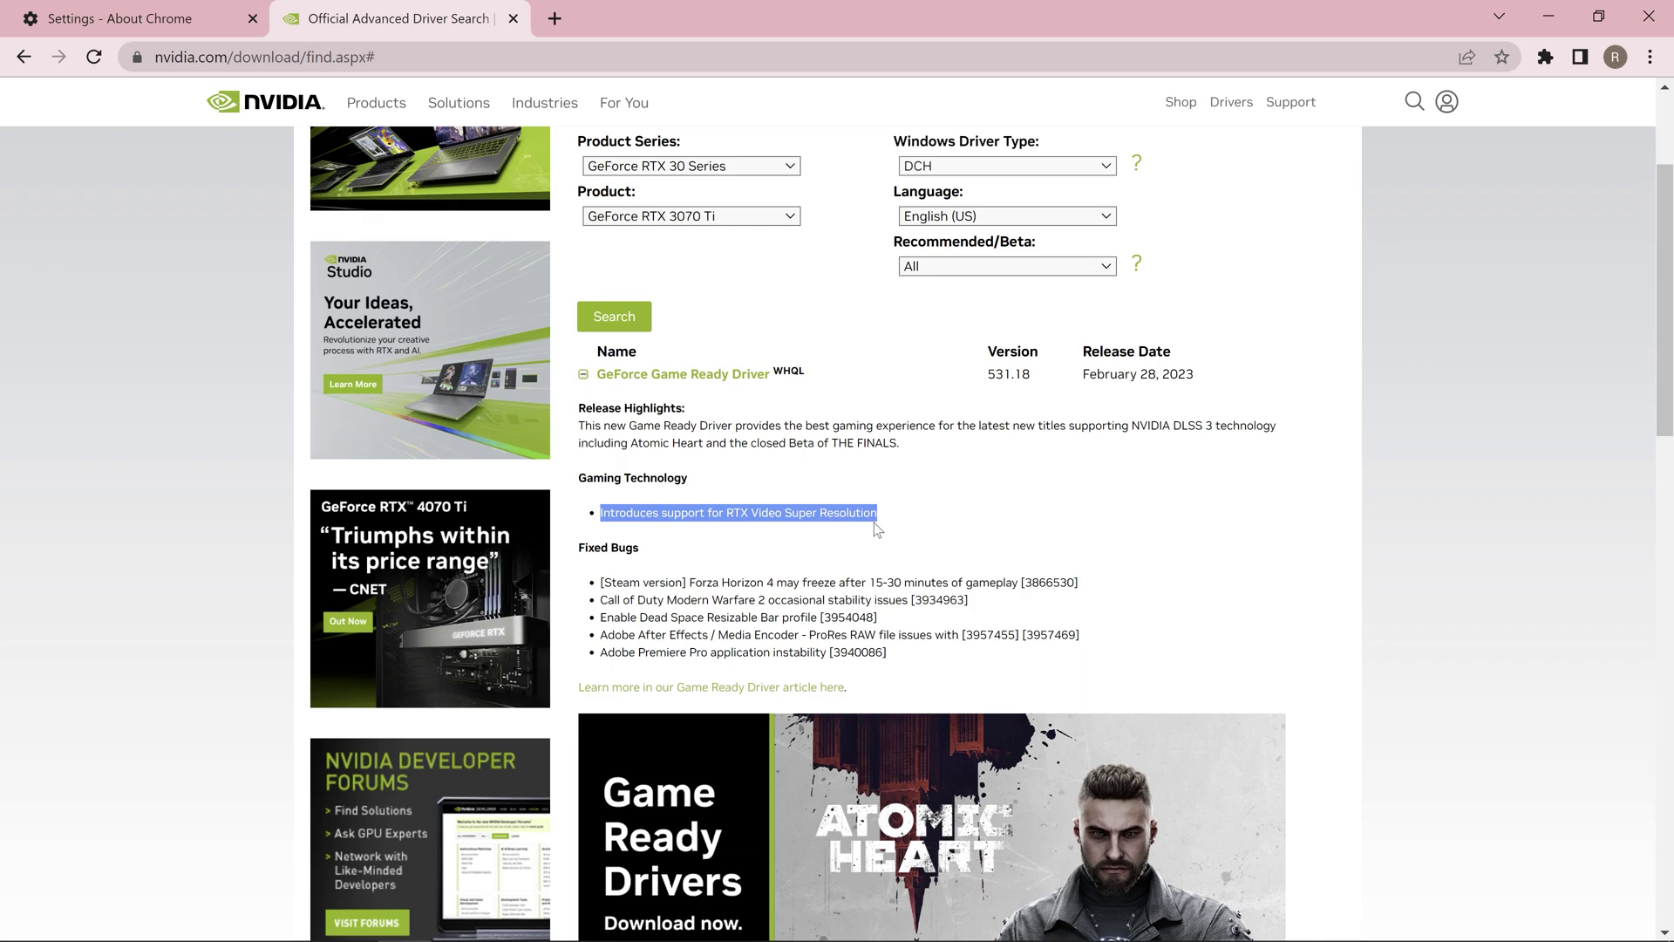
click(898, 516)
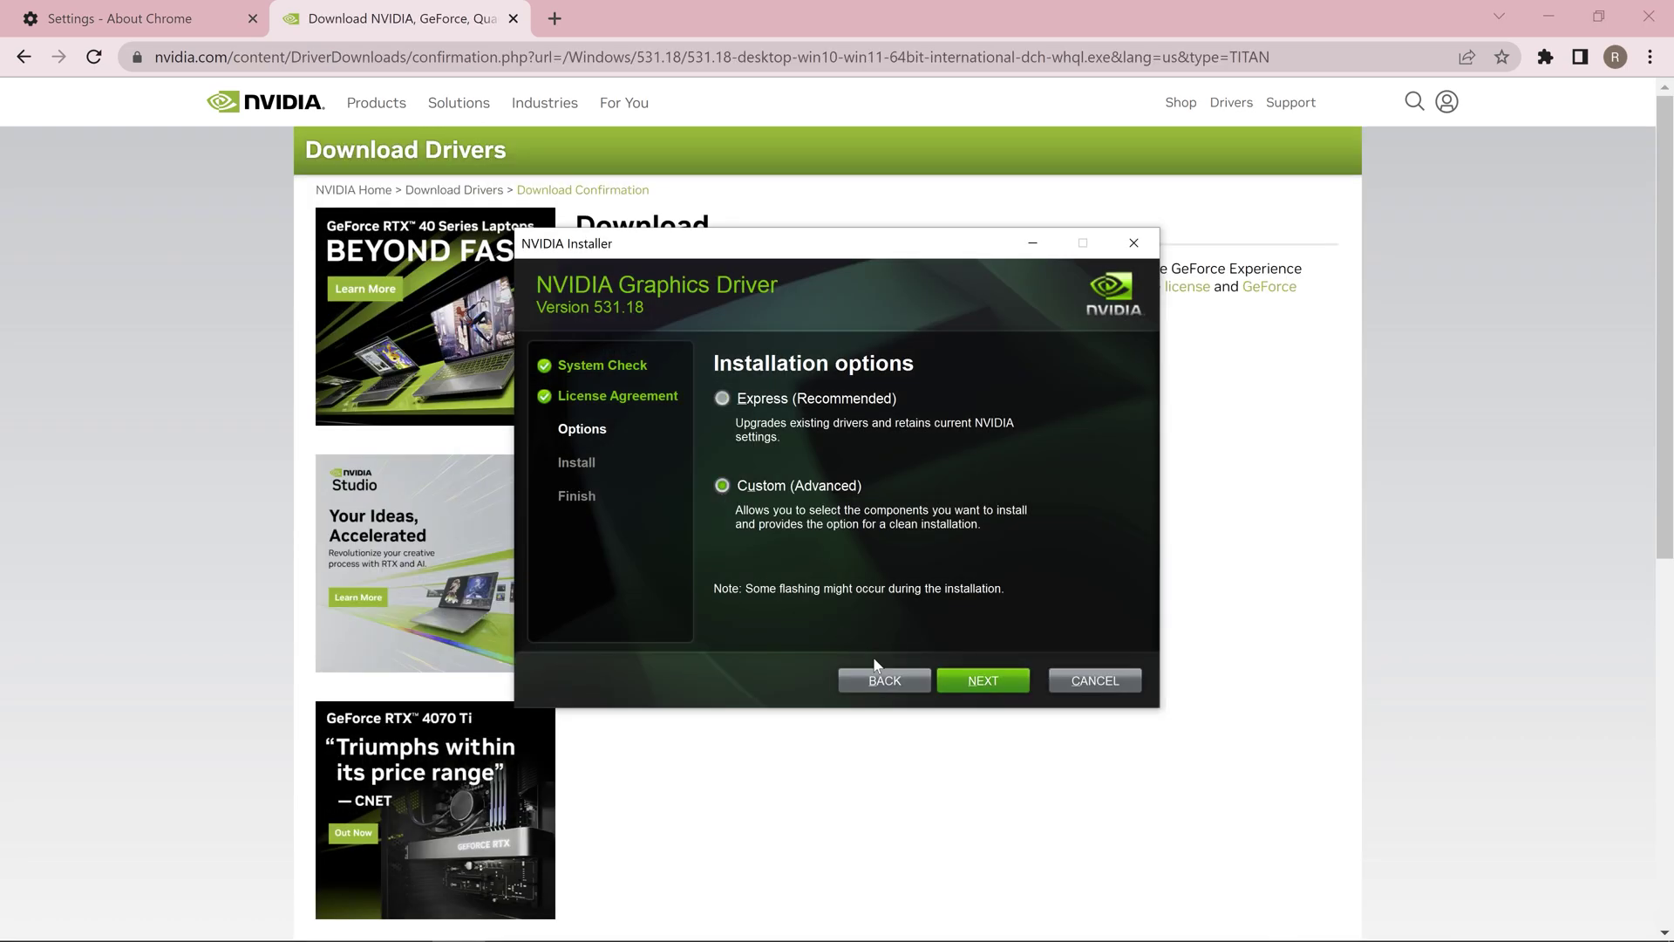
Continue the driver install, then enable Super resolution at quality 4 and apply it.
click(972, 684)
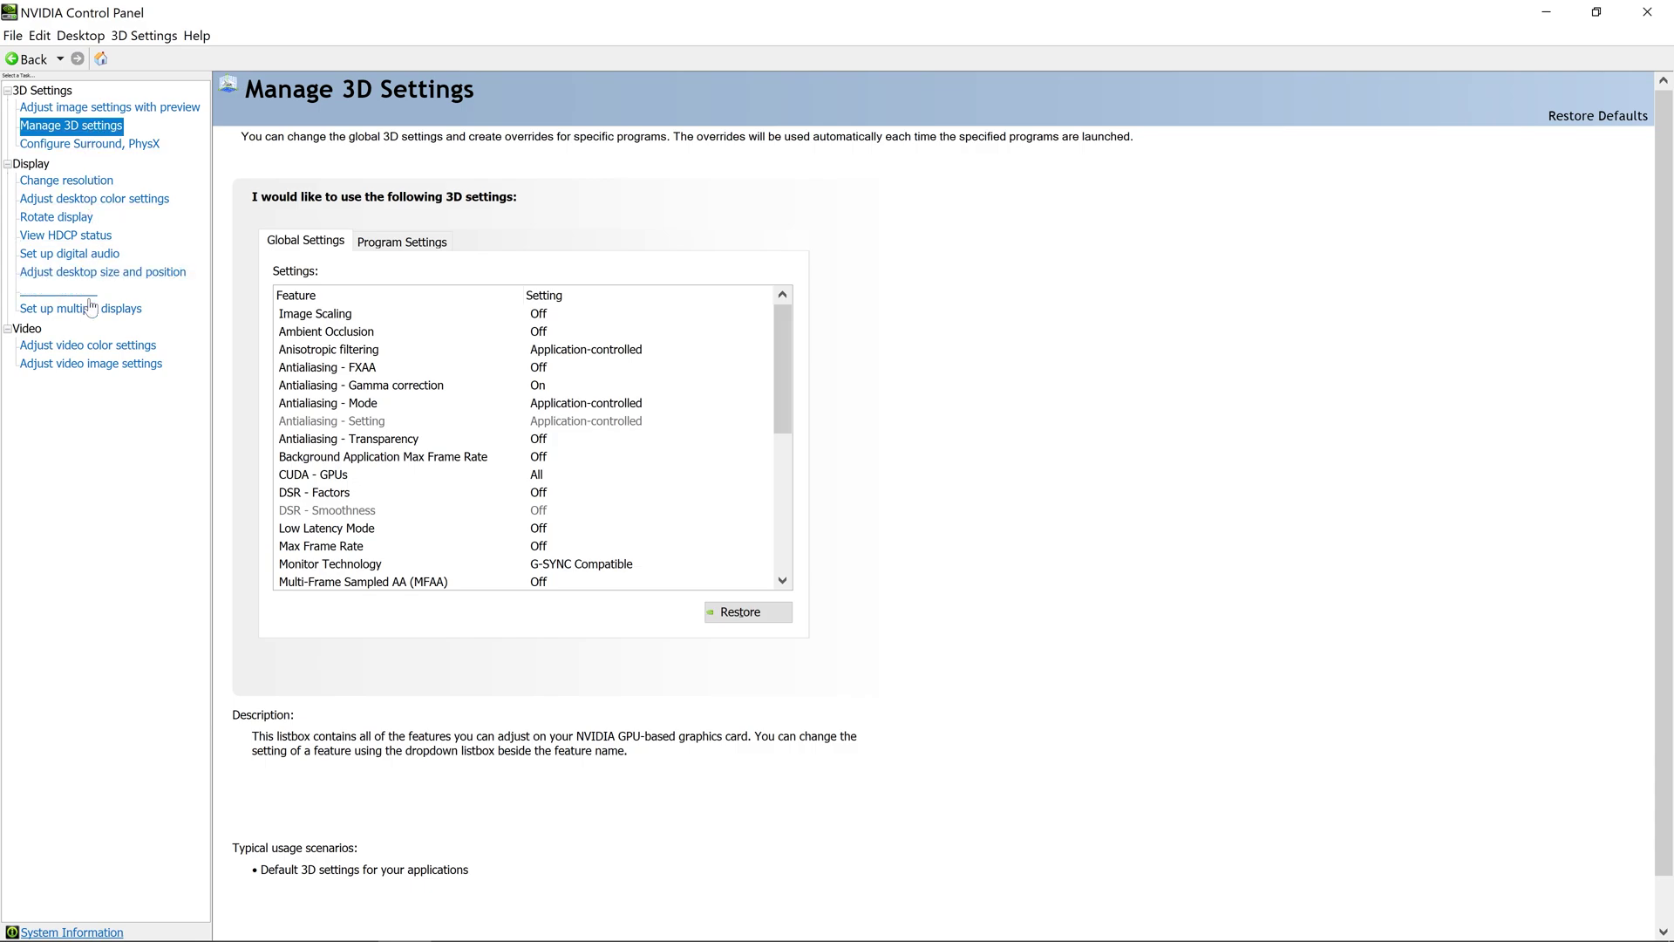
click(94, 364)
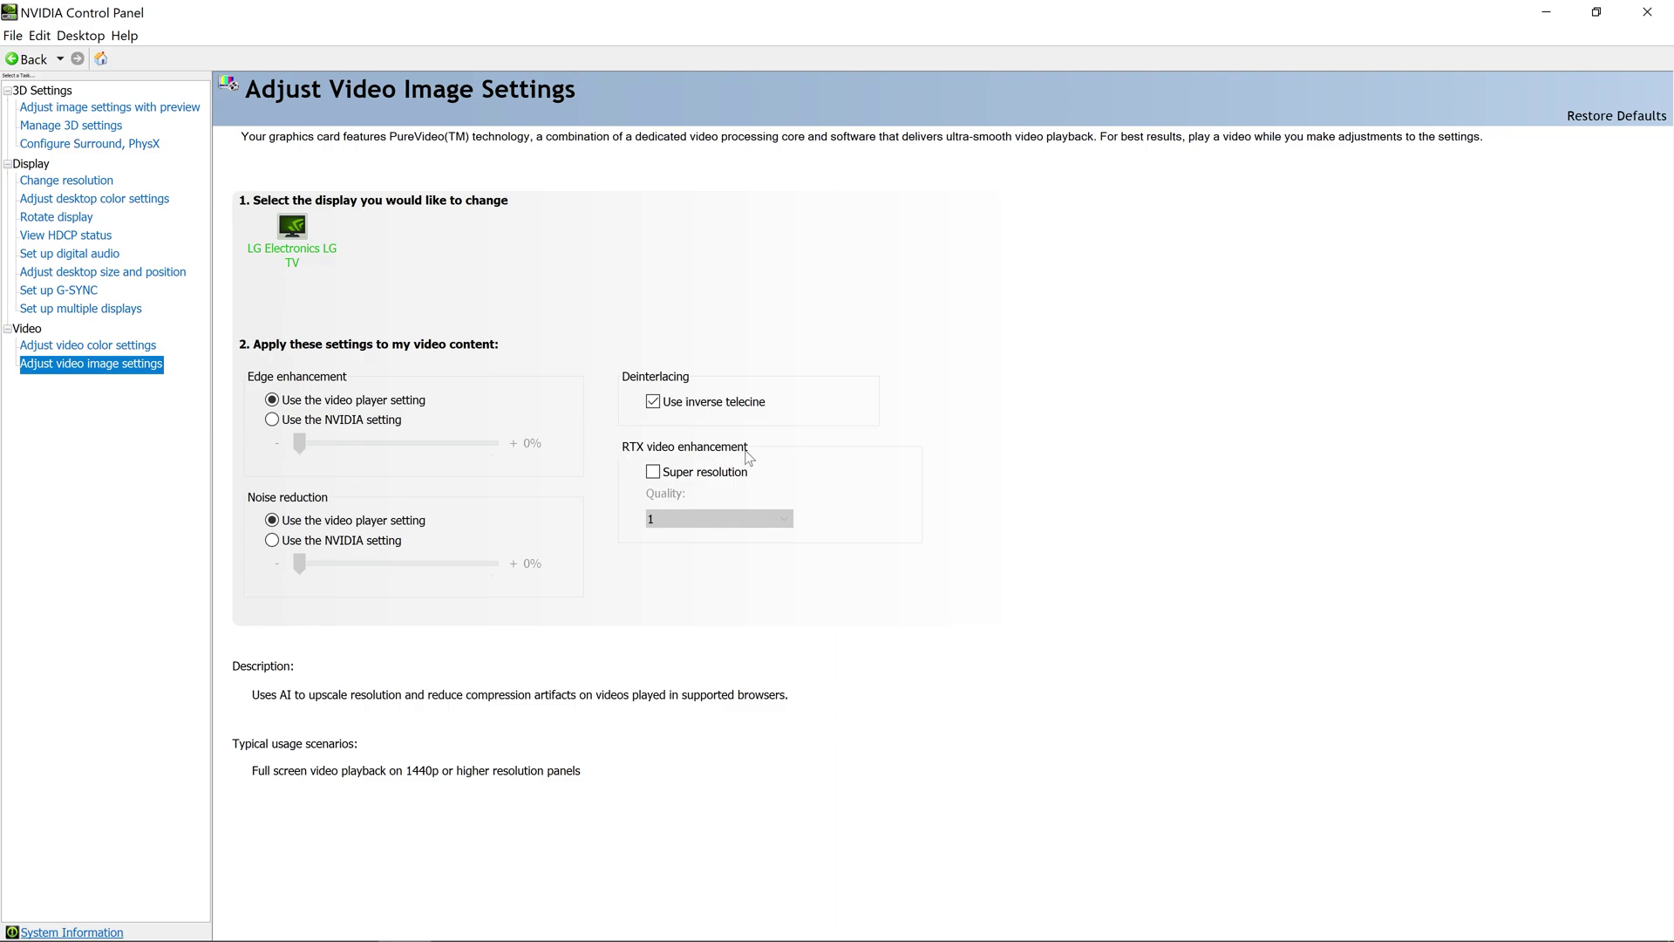
click(653, 474)
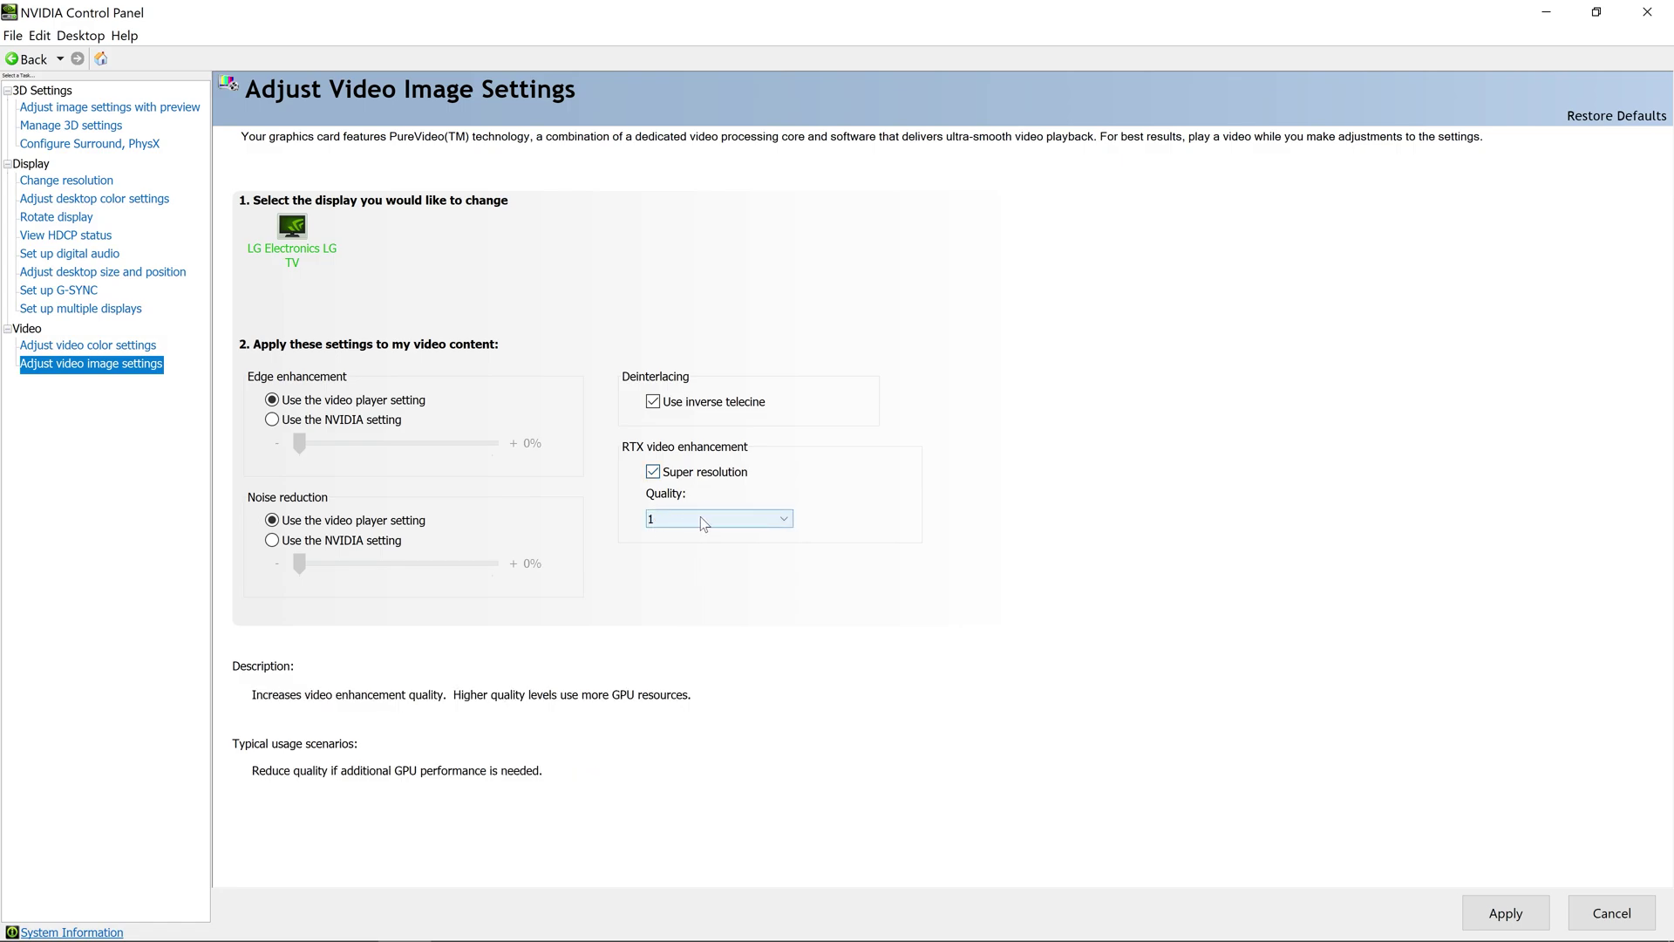
click(757, 519)
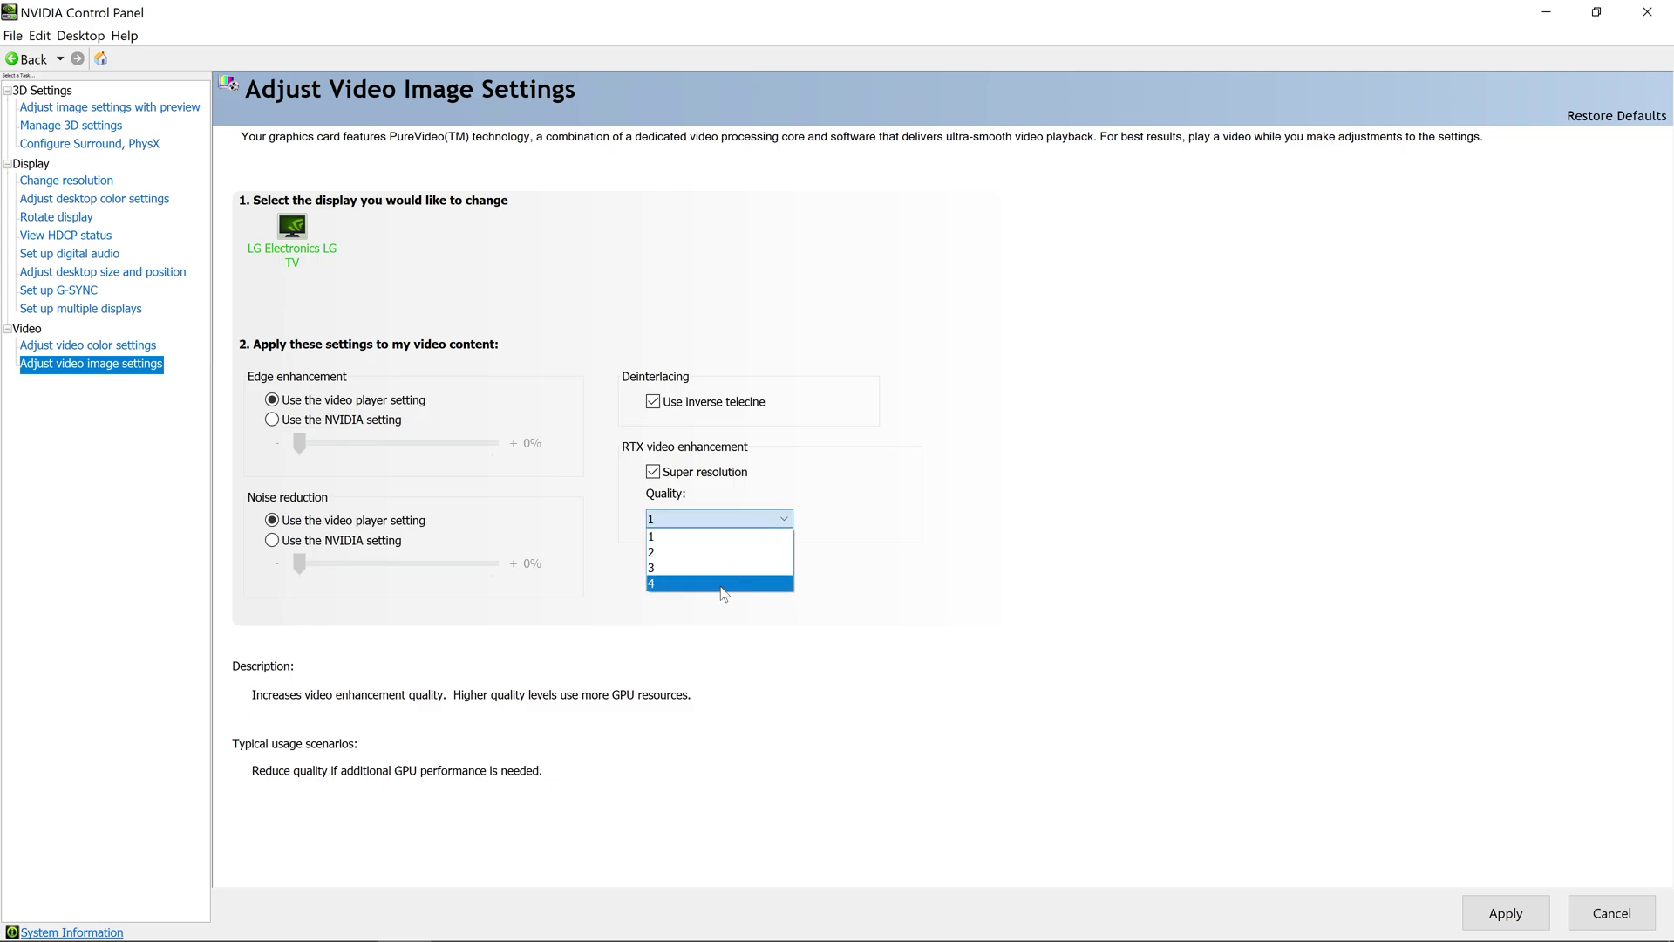
click(723, 586)
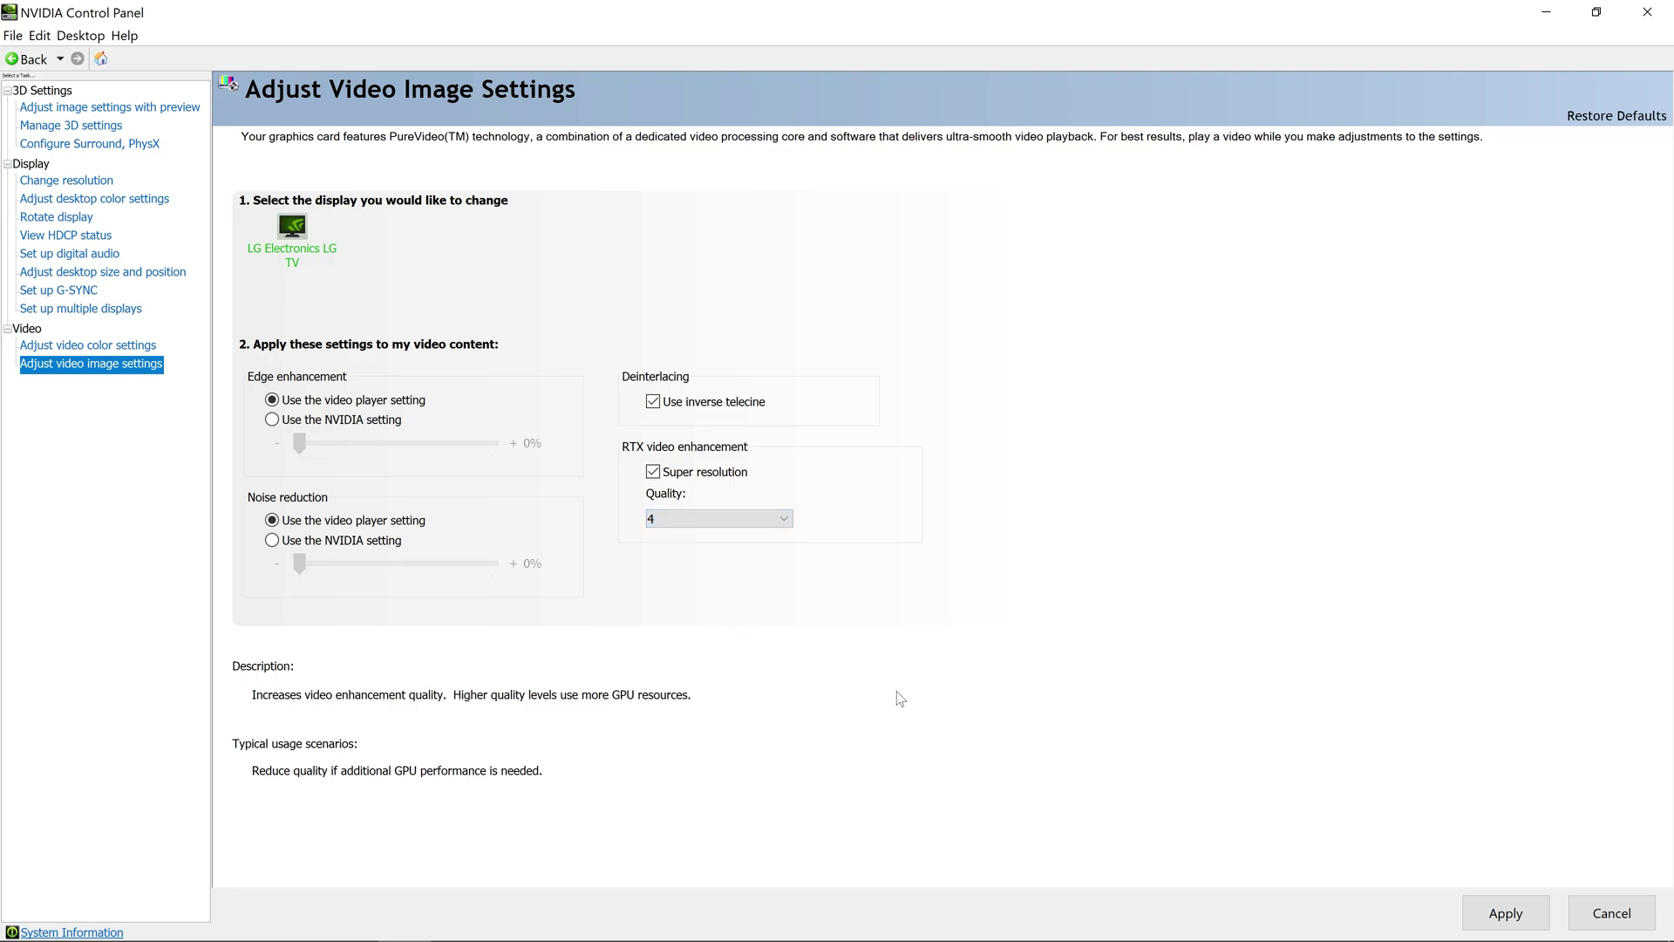
click(1518, 924)
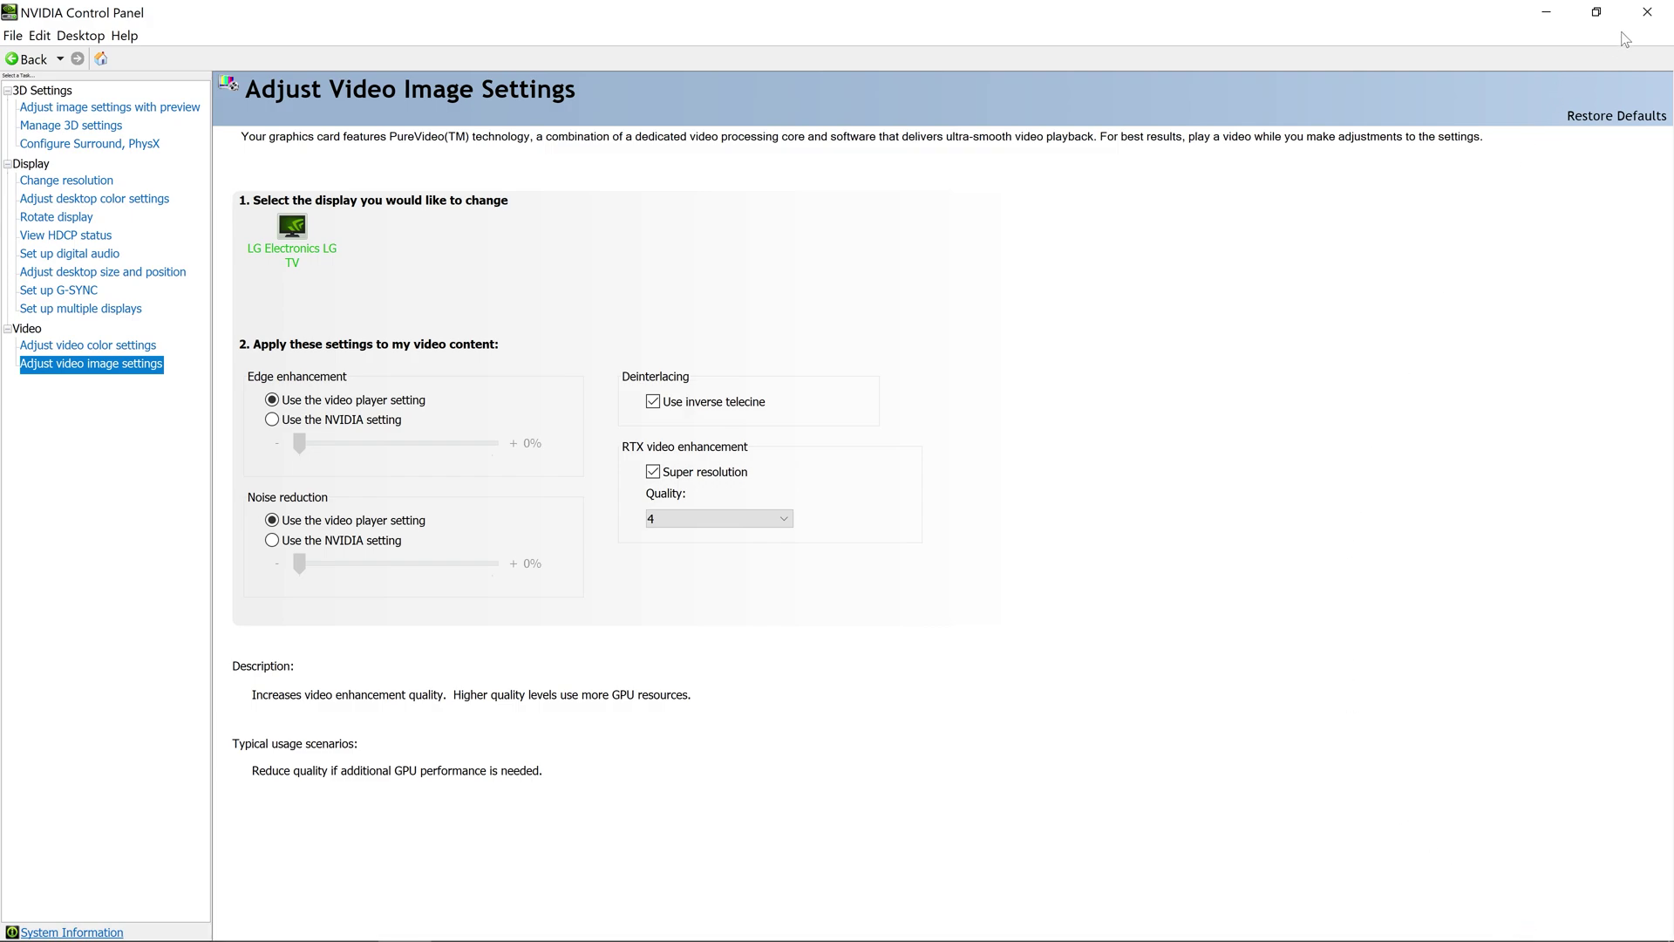
Close the NVIDIA Control Panel and set the YouTube video quality to 360p.
click(1646, 17)
click(1014, 786)
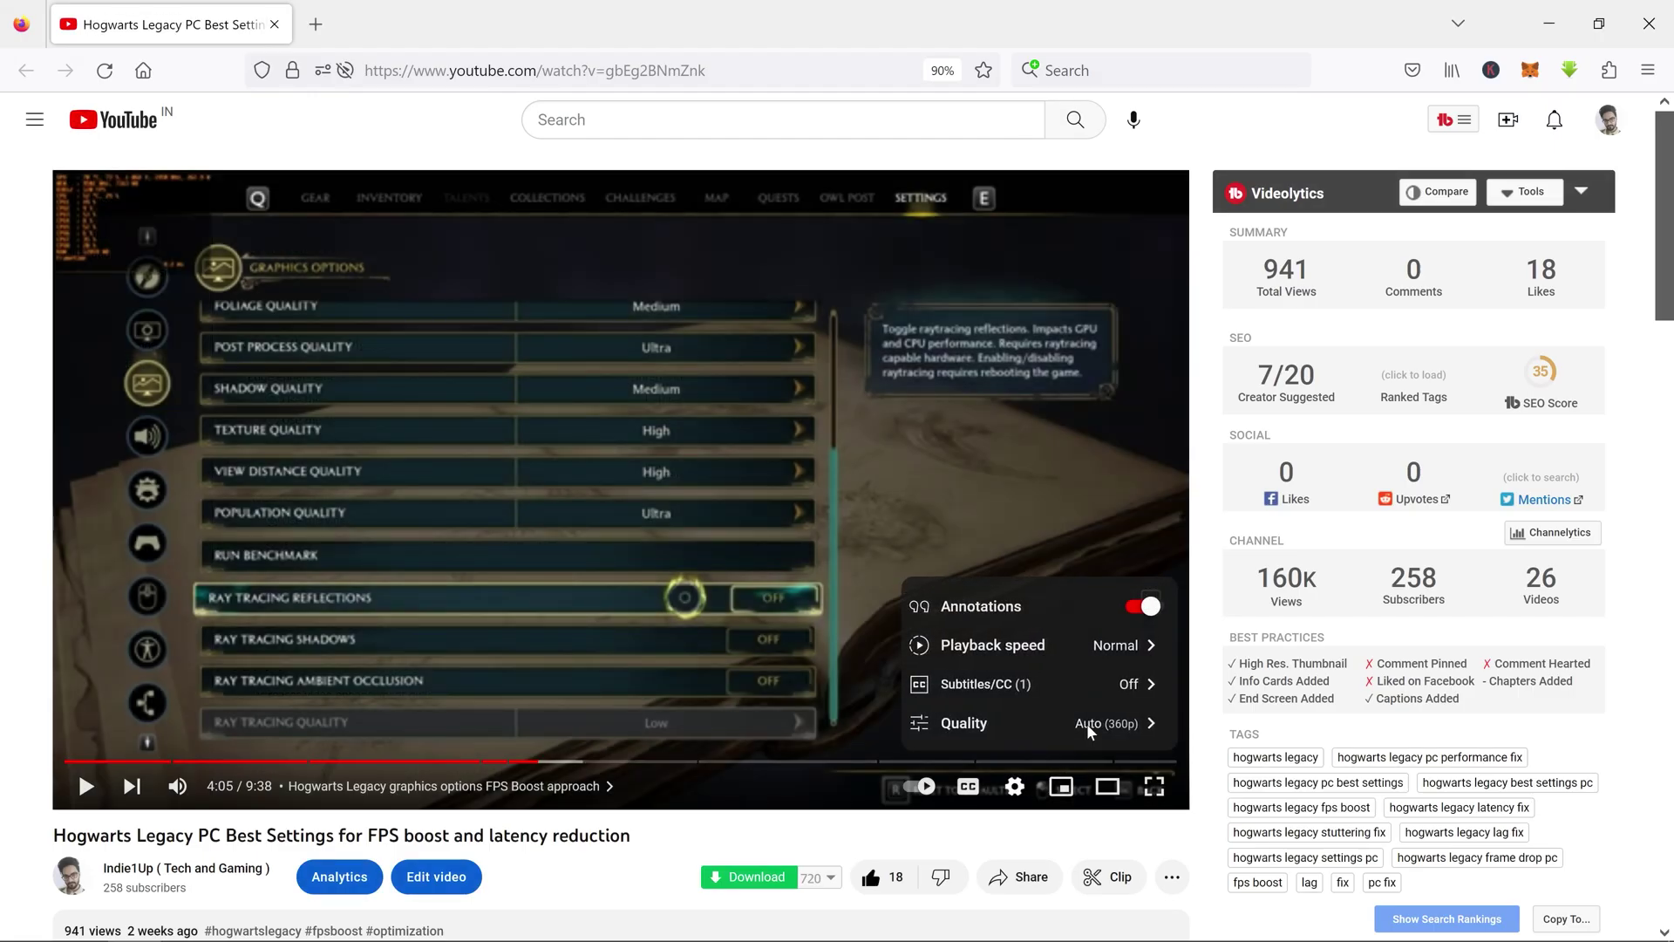
click(1087, 727)
click(1017, 628)
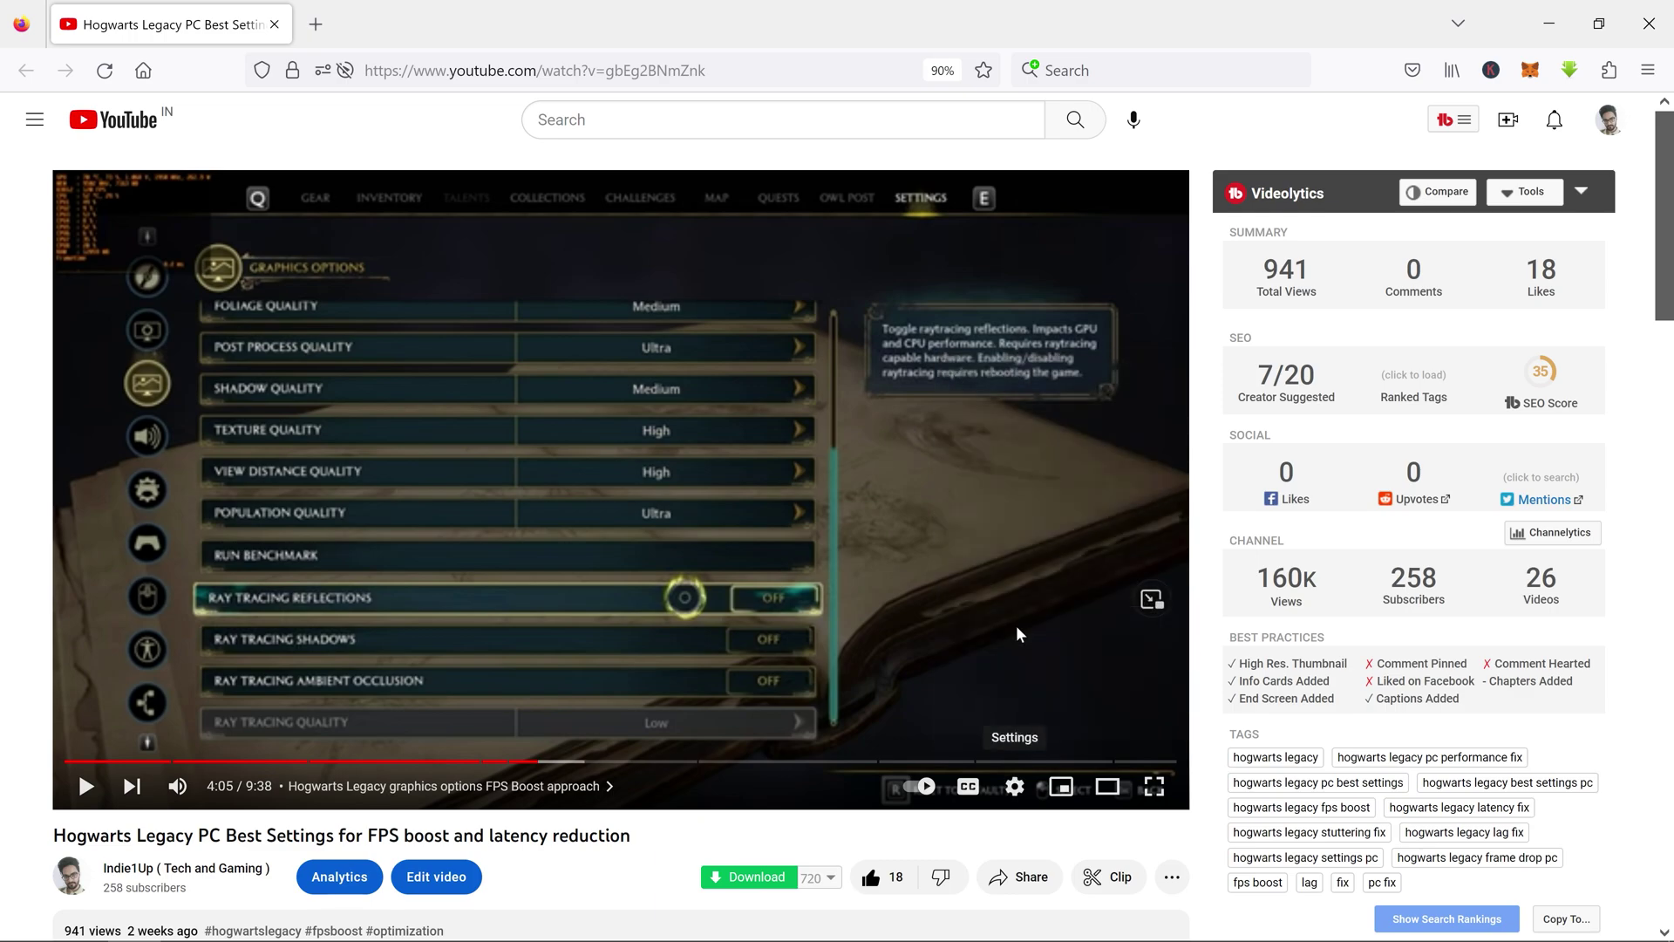
Play the video briefly in full screen, then copy its web address.
click(1154, 787)
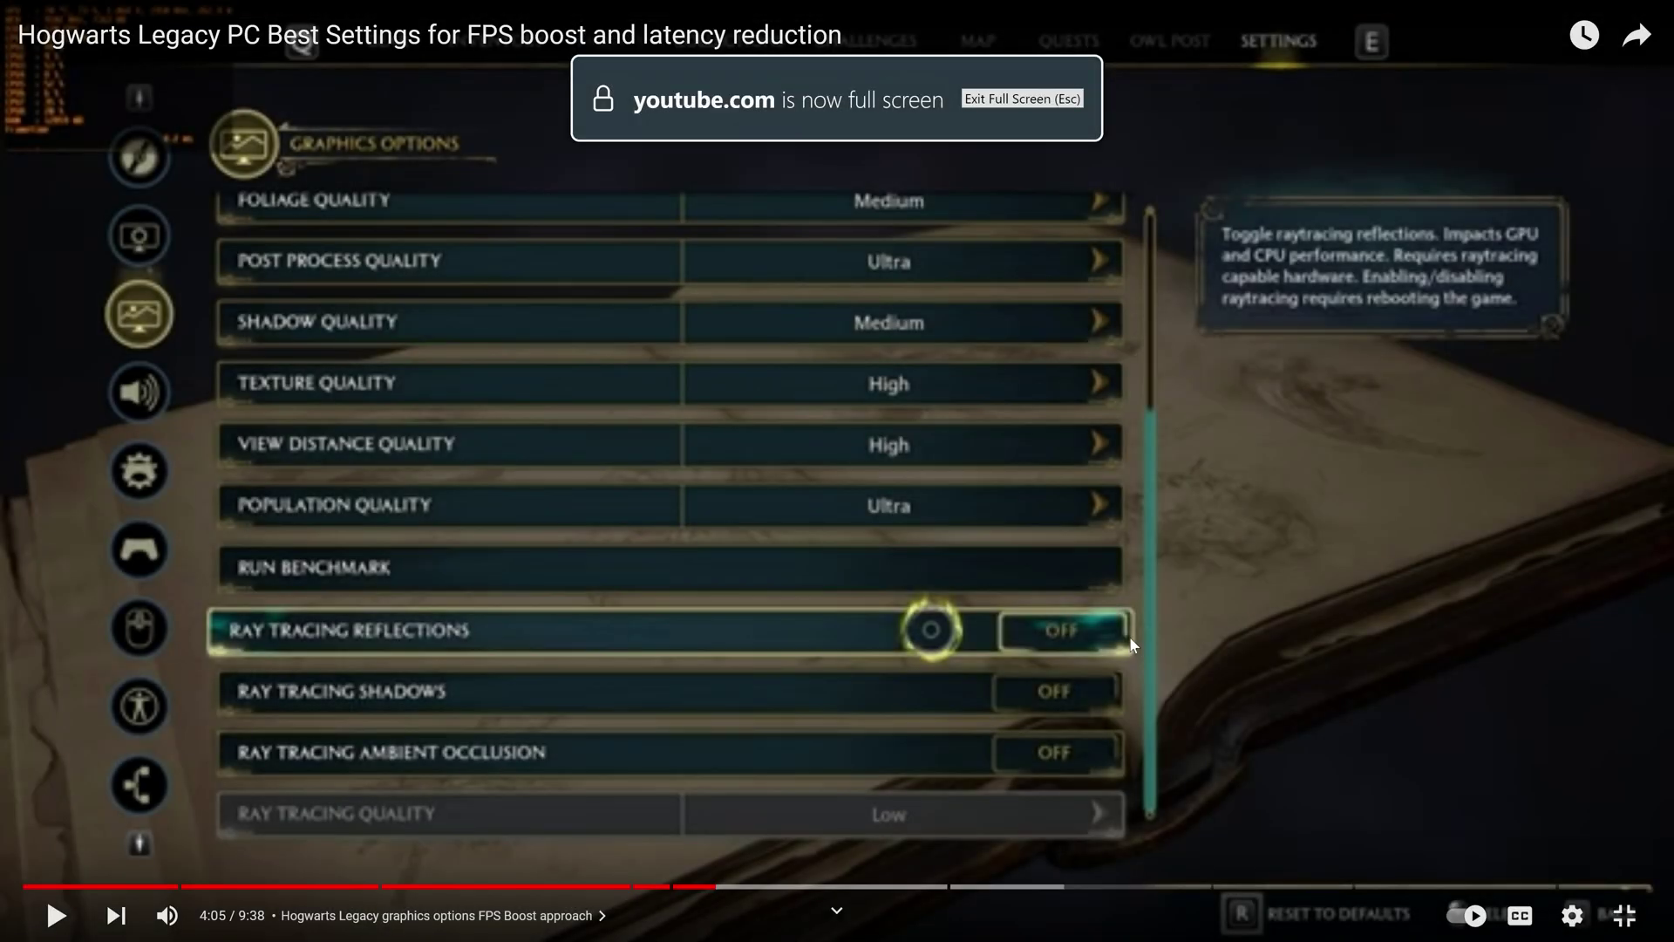
click(843, 792)
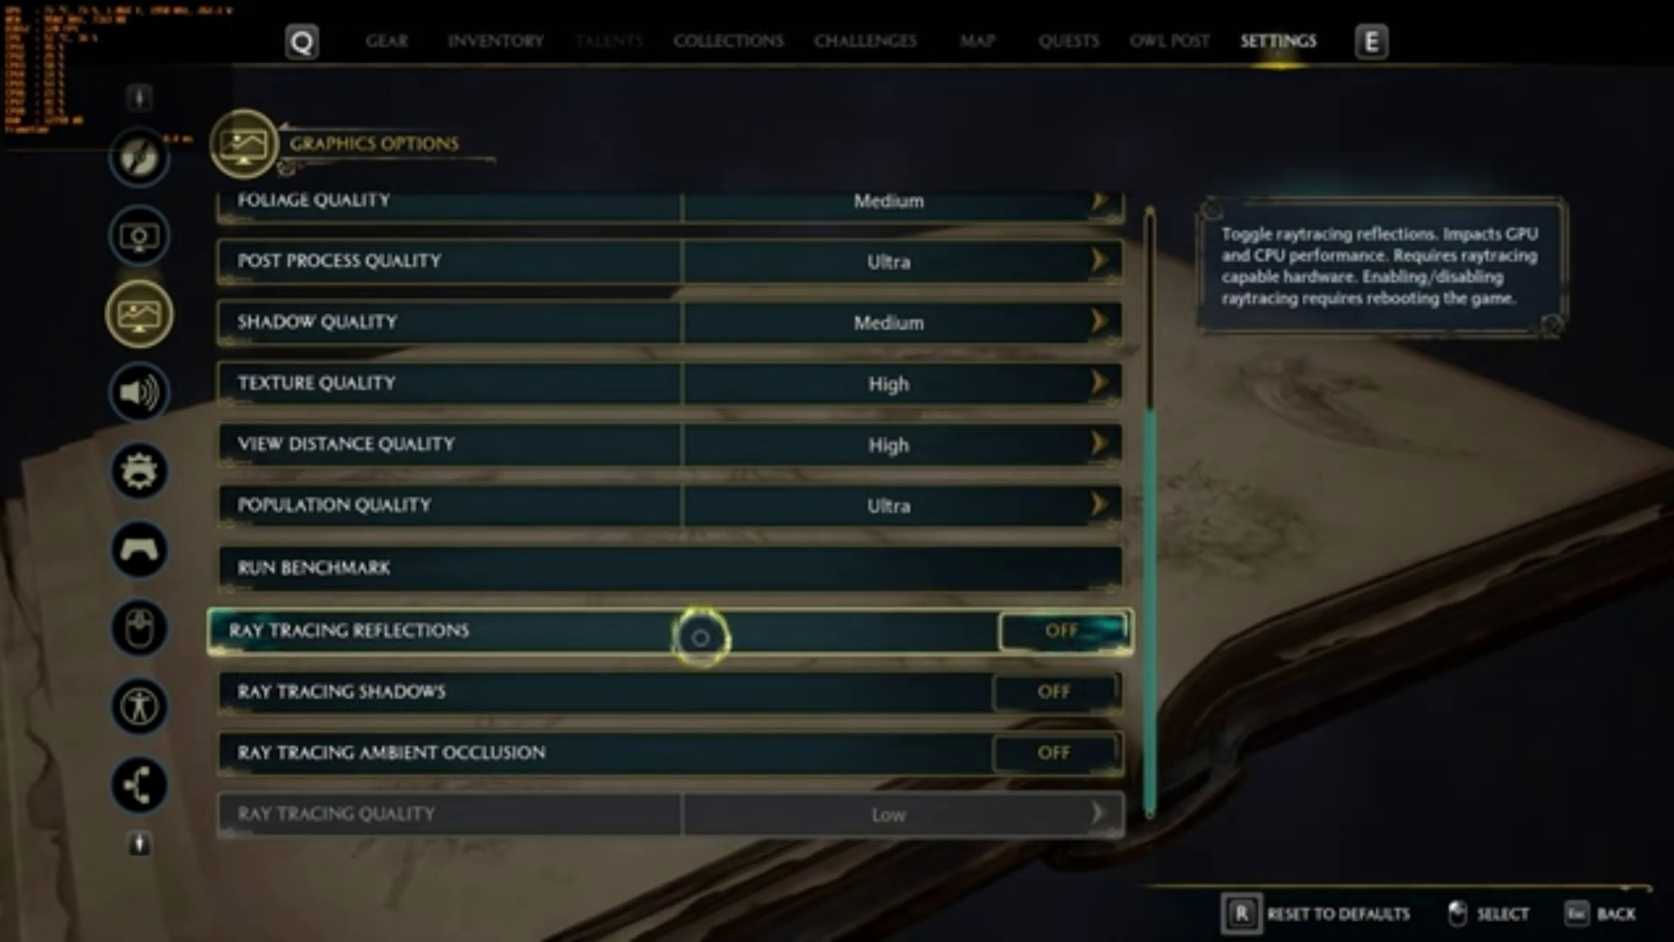
key(space)
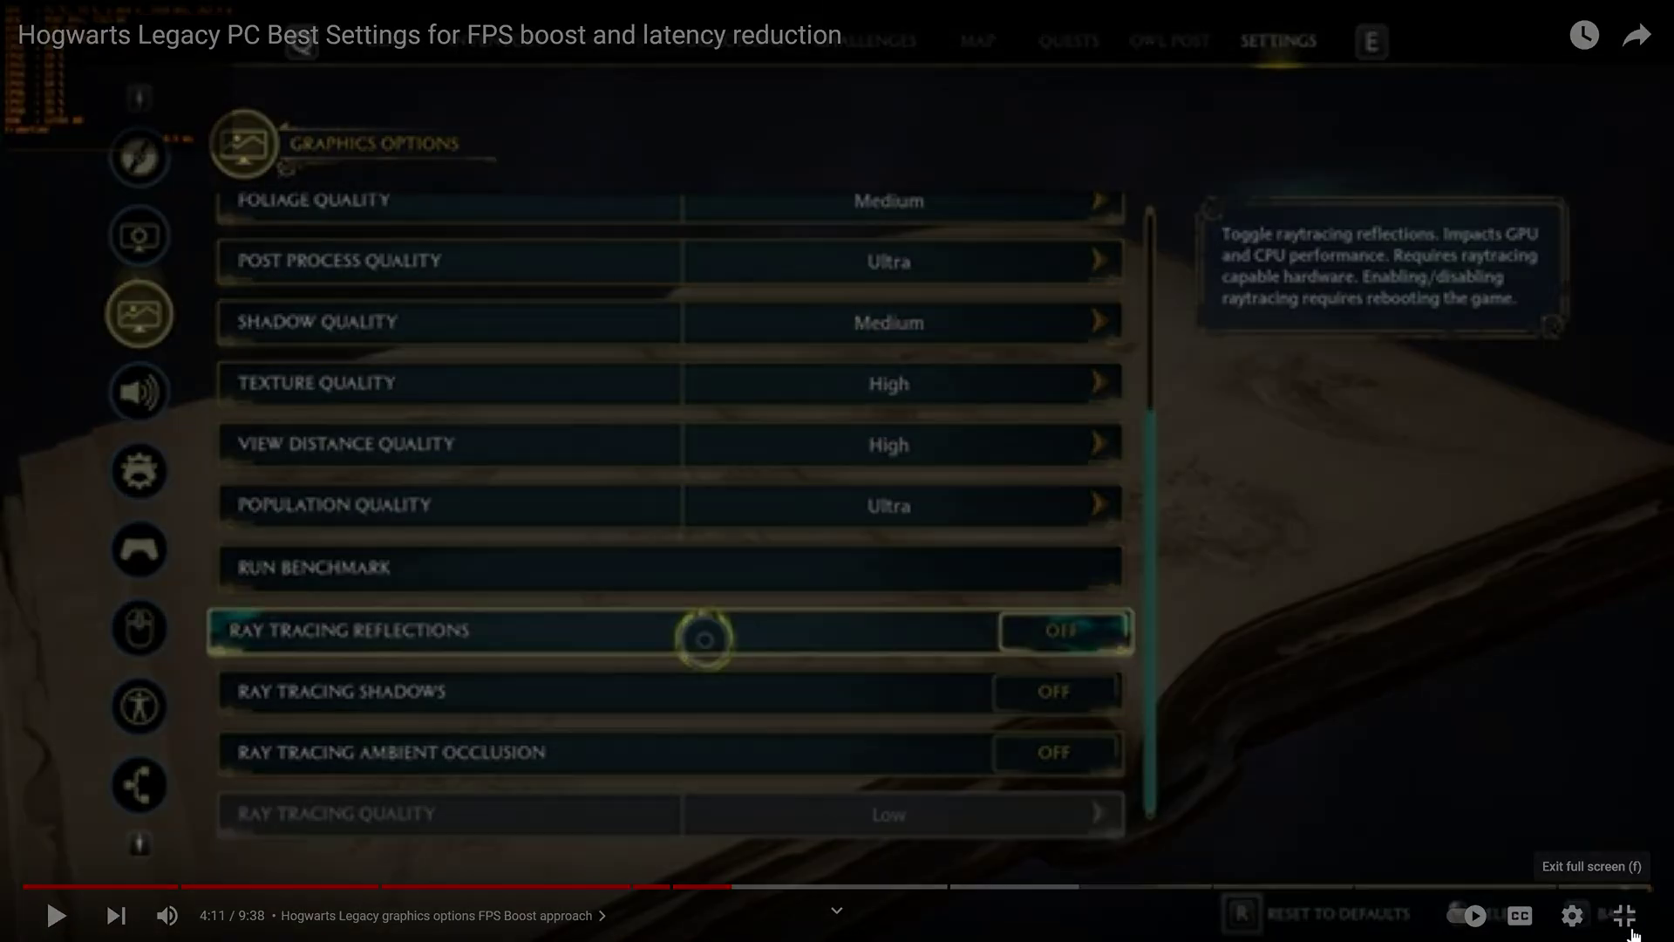
click(1632, 912)
right_click(773, 75)
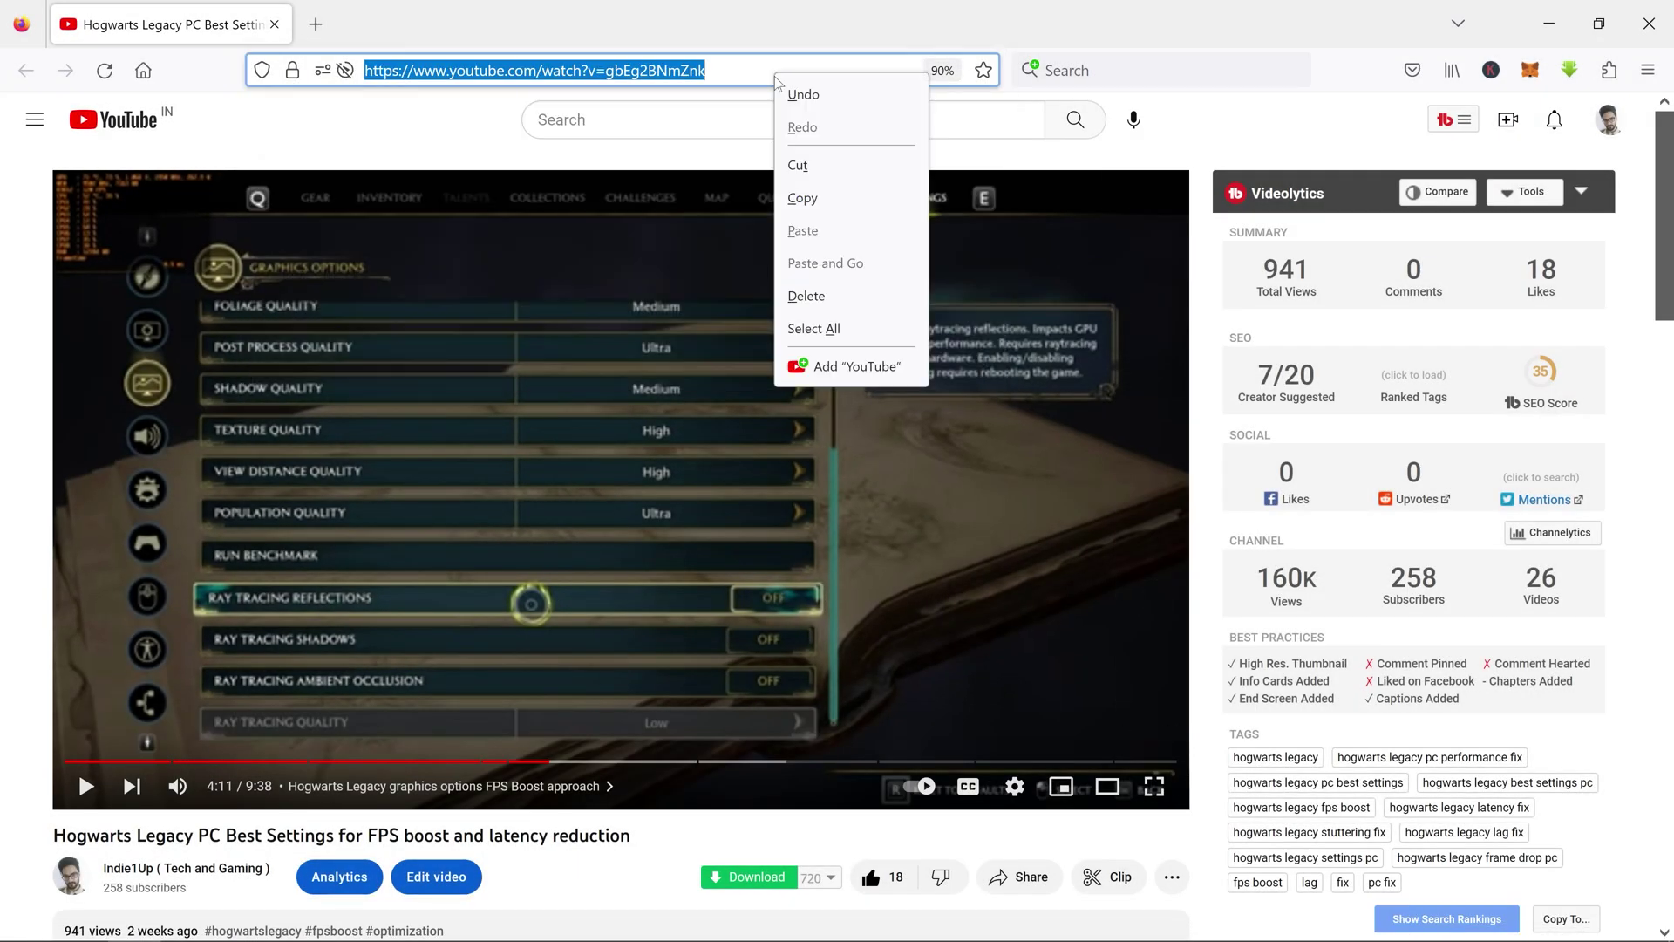
click(802, 192)
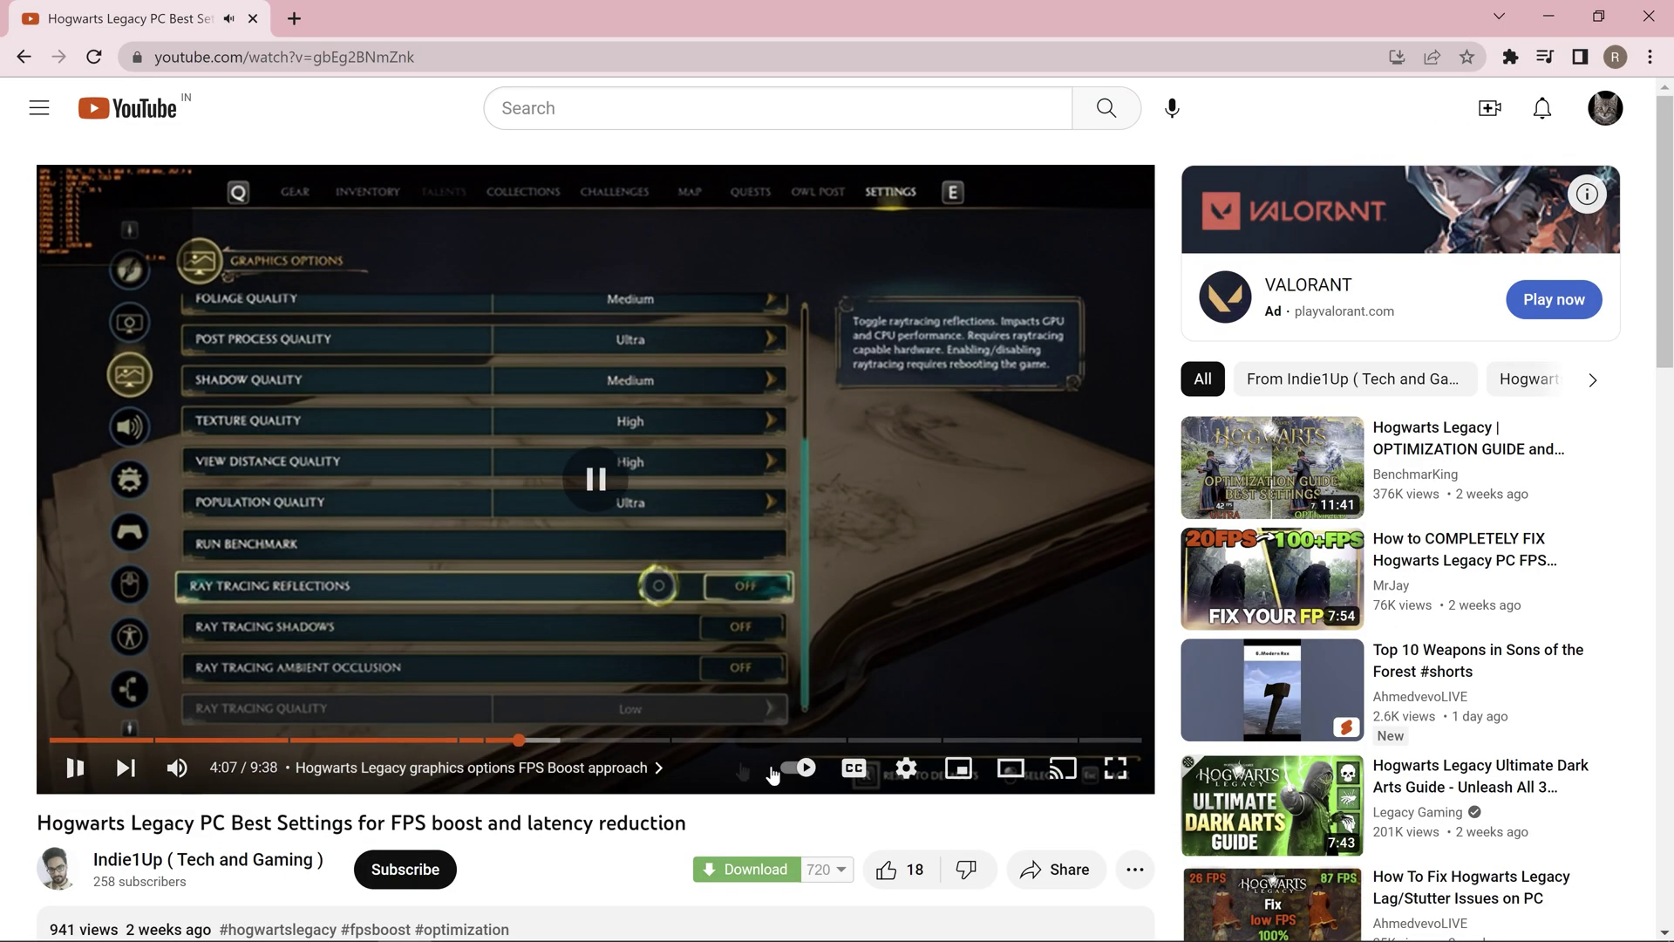
Show the second window's video full screen at 360p quality.
click(1115, 767)
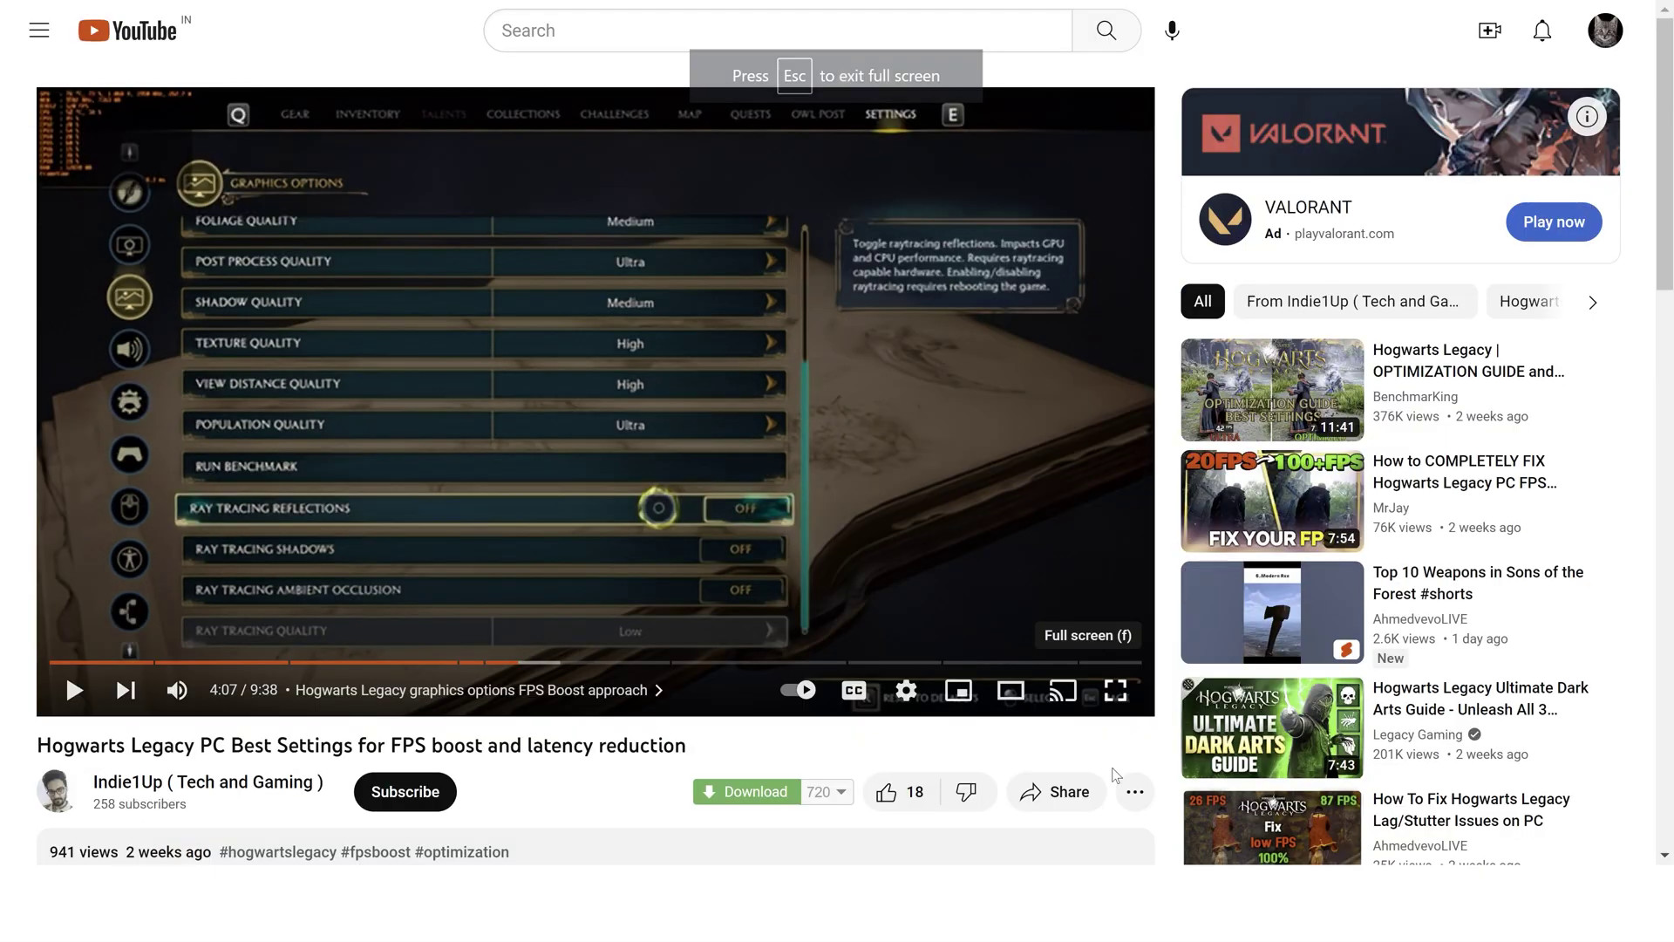
click(1496, 914)
click(1517, 828)
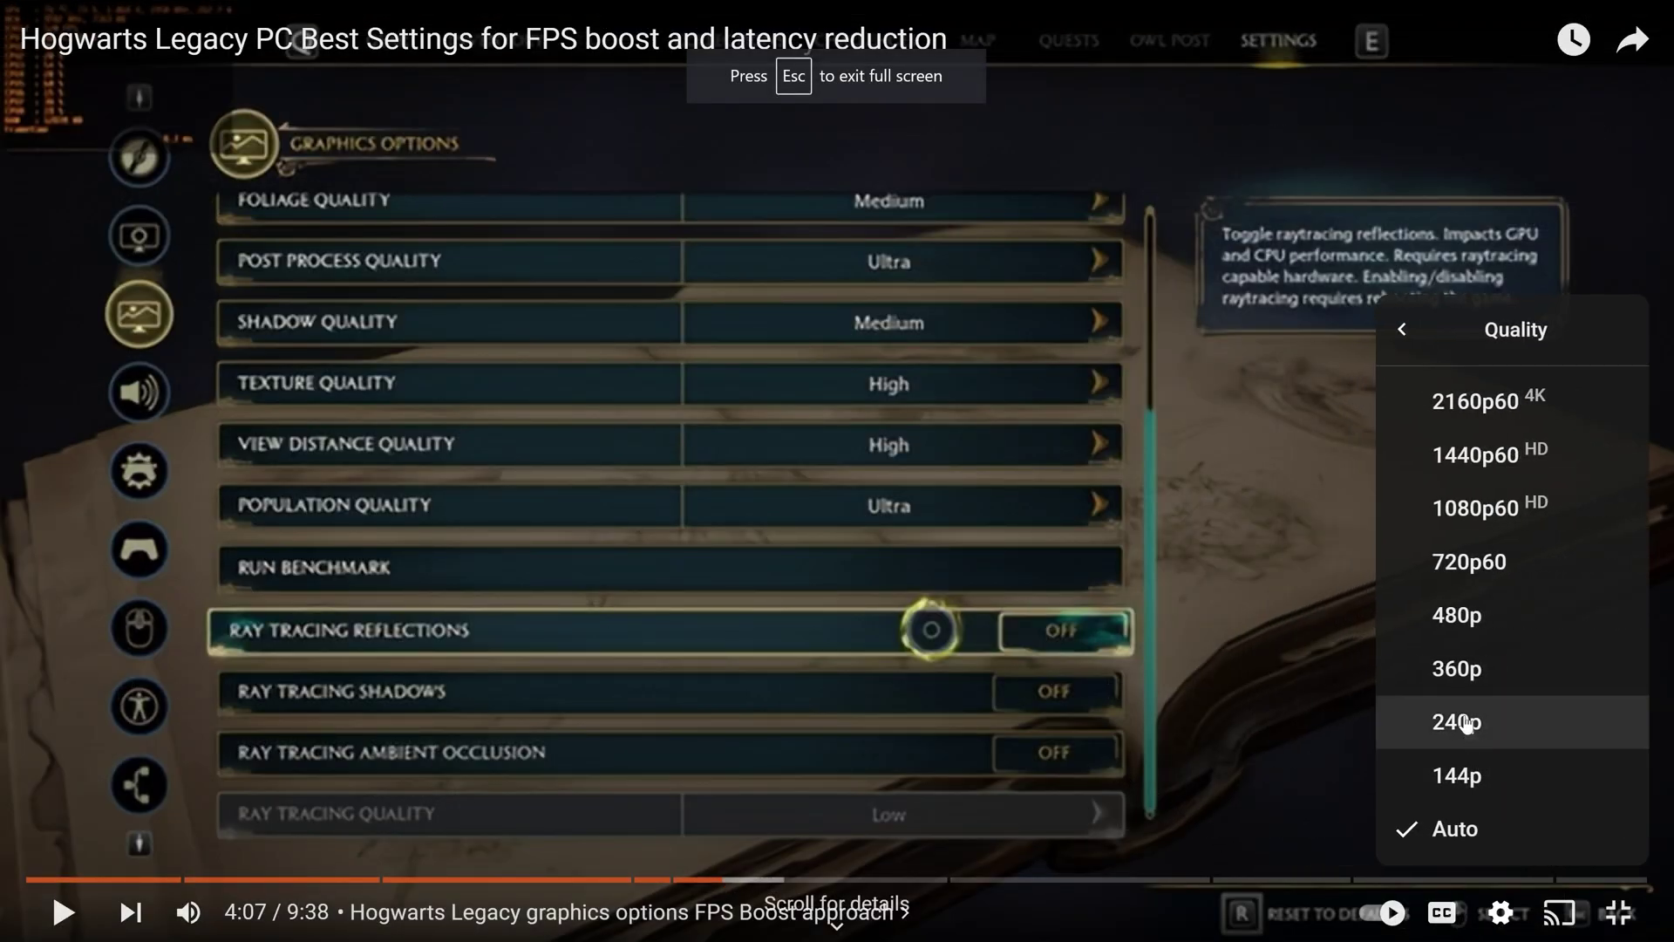
click(1447, 669)
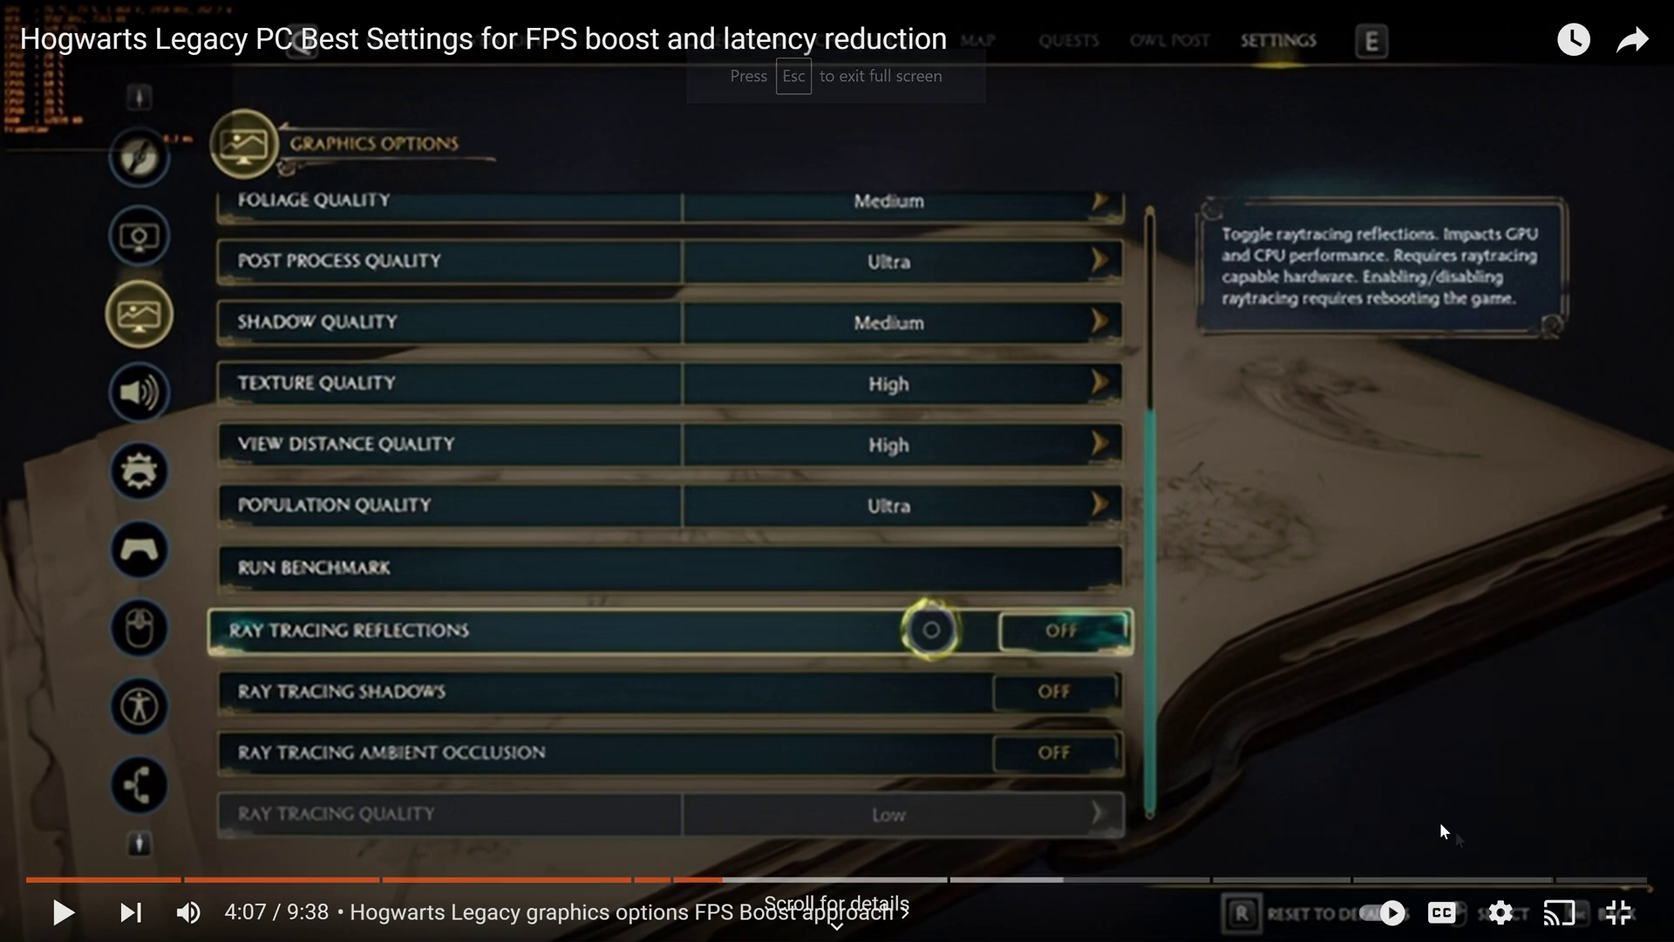
Play and pause it with K, exit full screen, and make the original player full screen.
key(k)
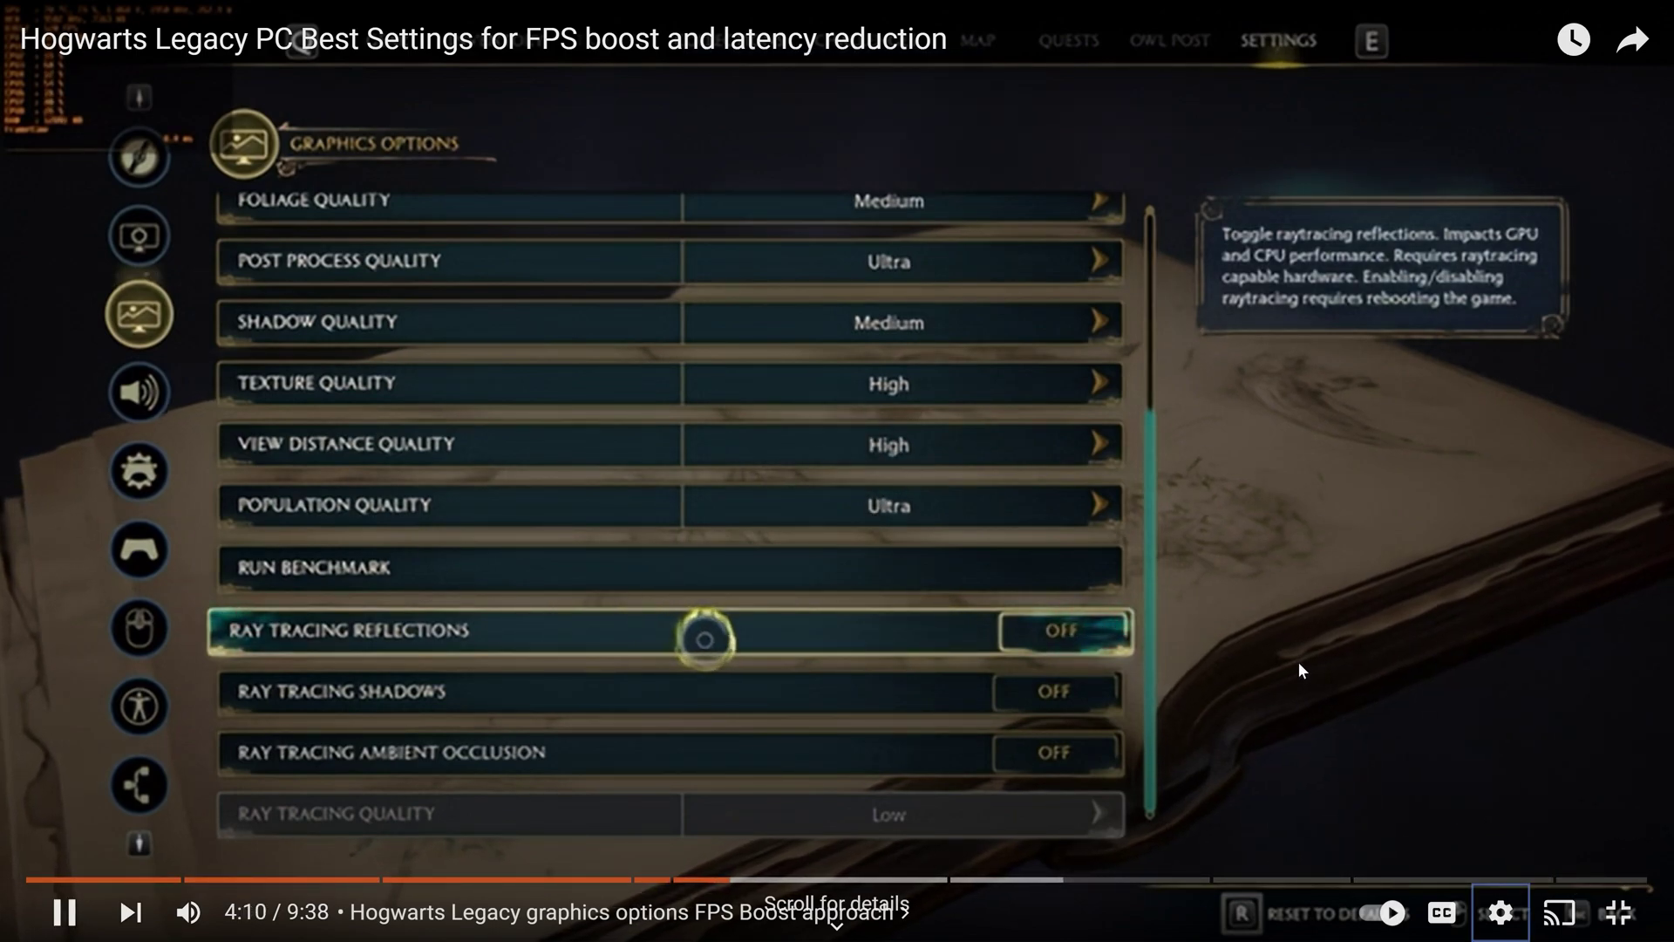
key(k)
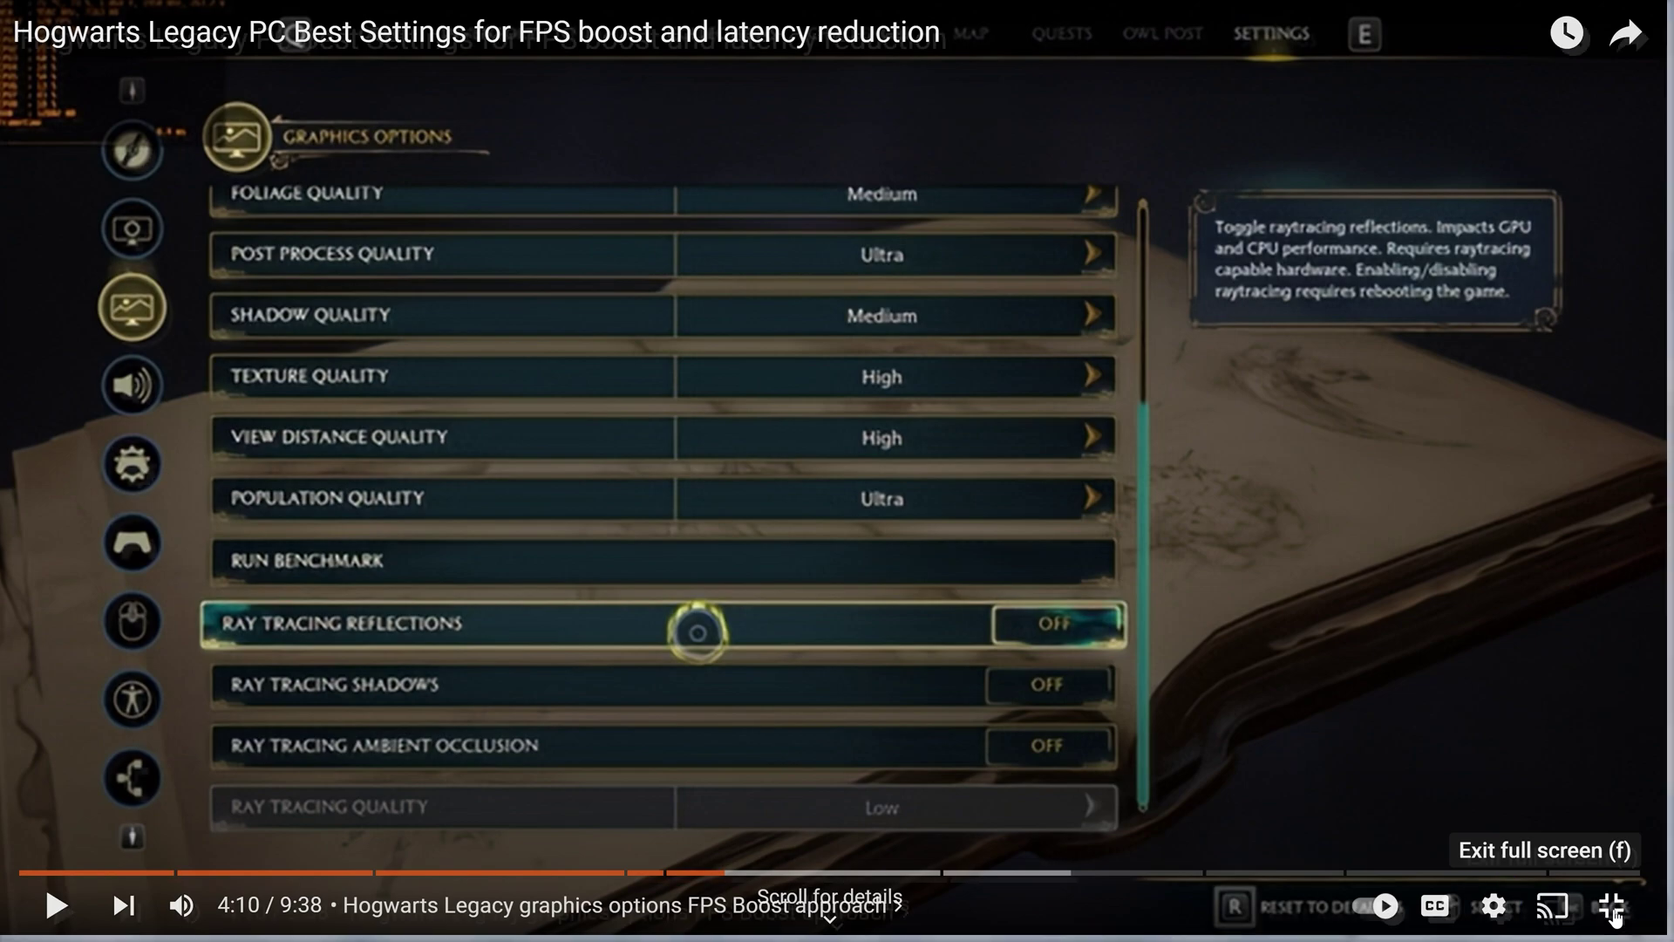
click(1618, 913)
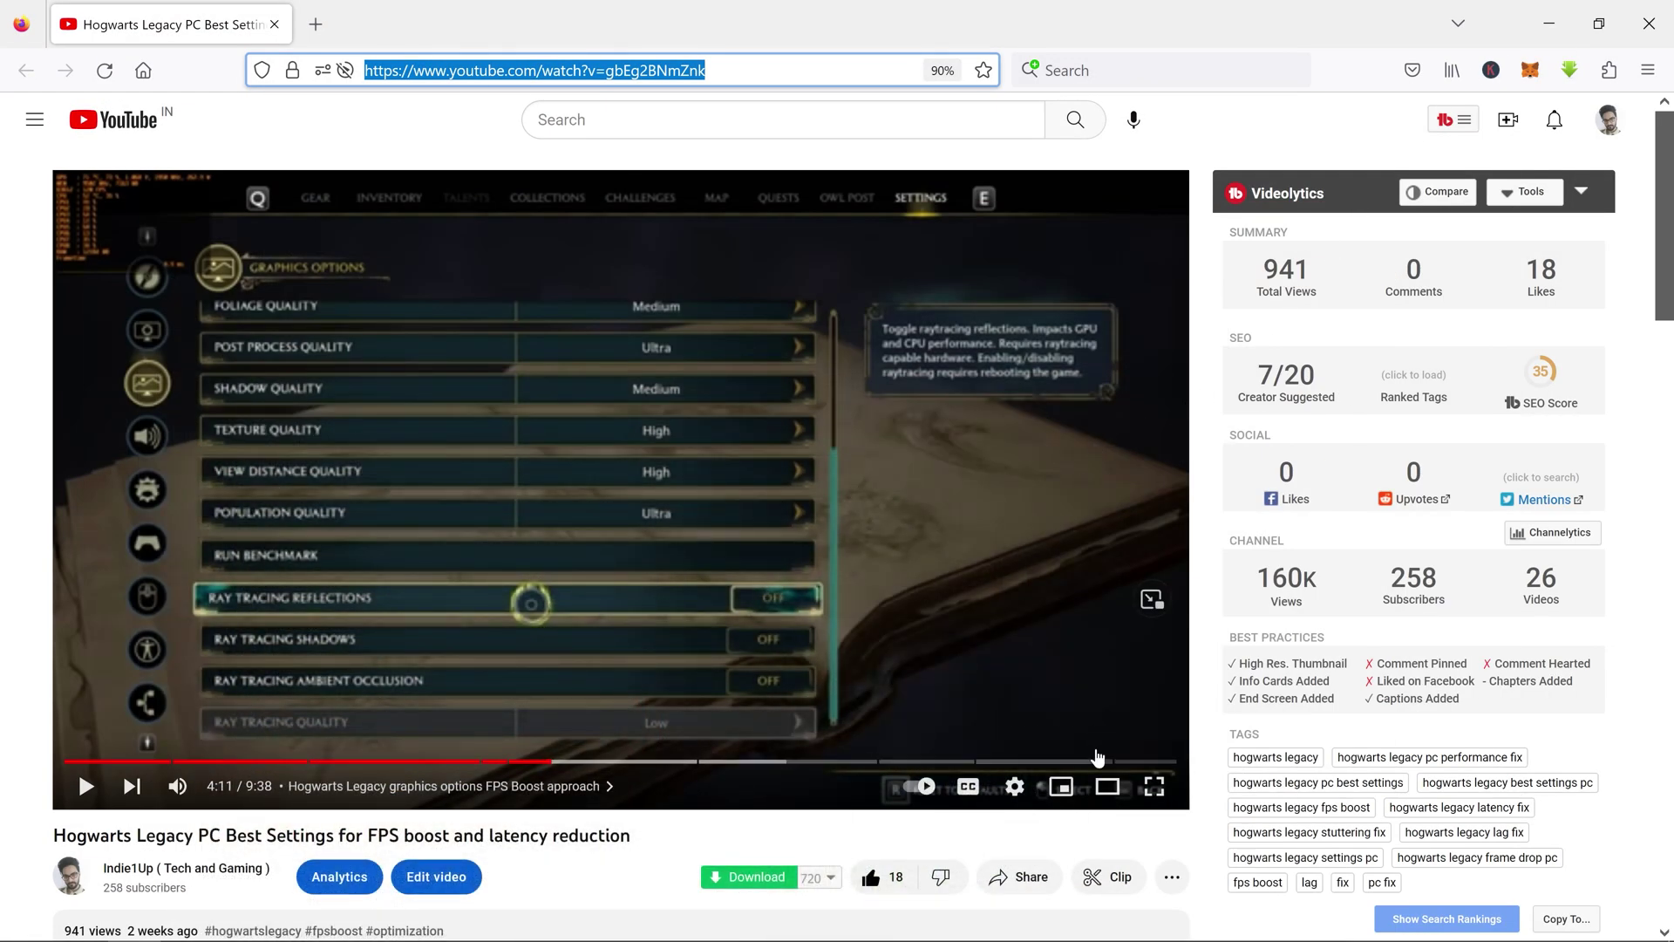
click(1154, 786)
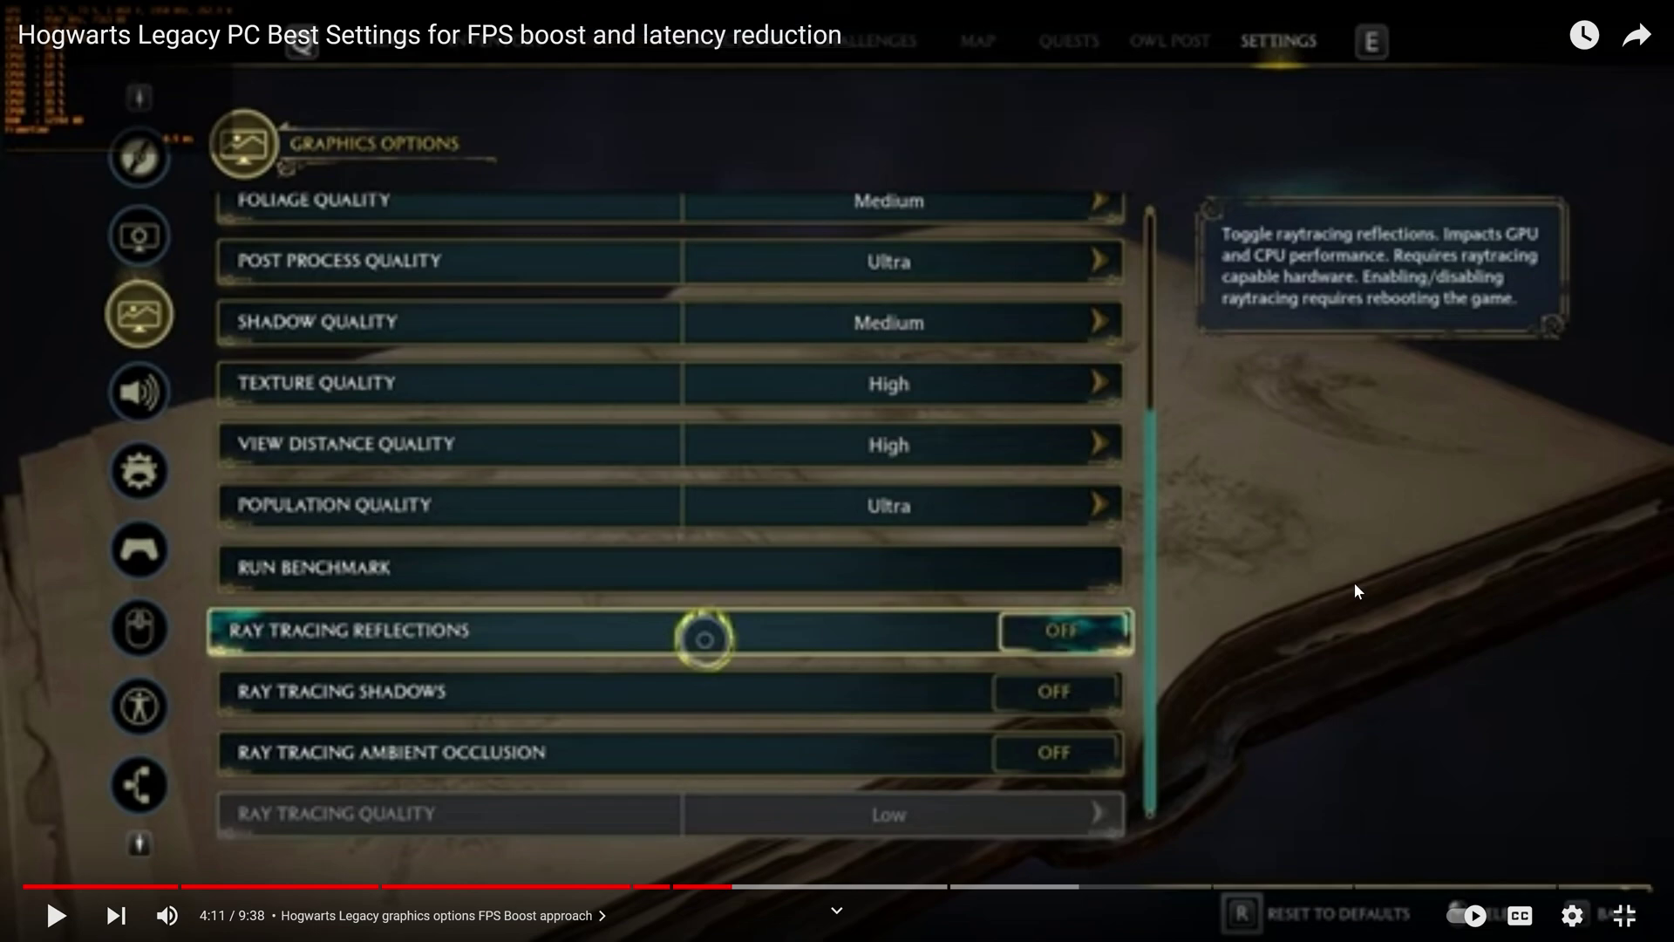
Seek the video back to 4:15 and pause it on the ray-tracing options.
click(1624, 915)
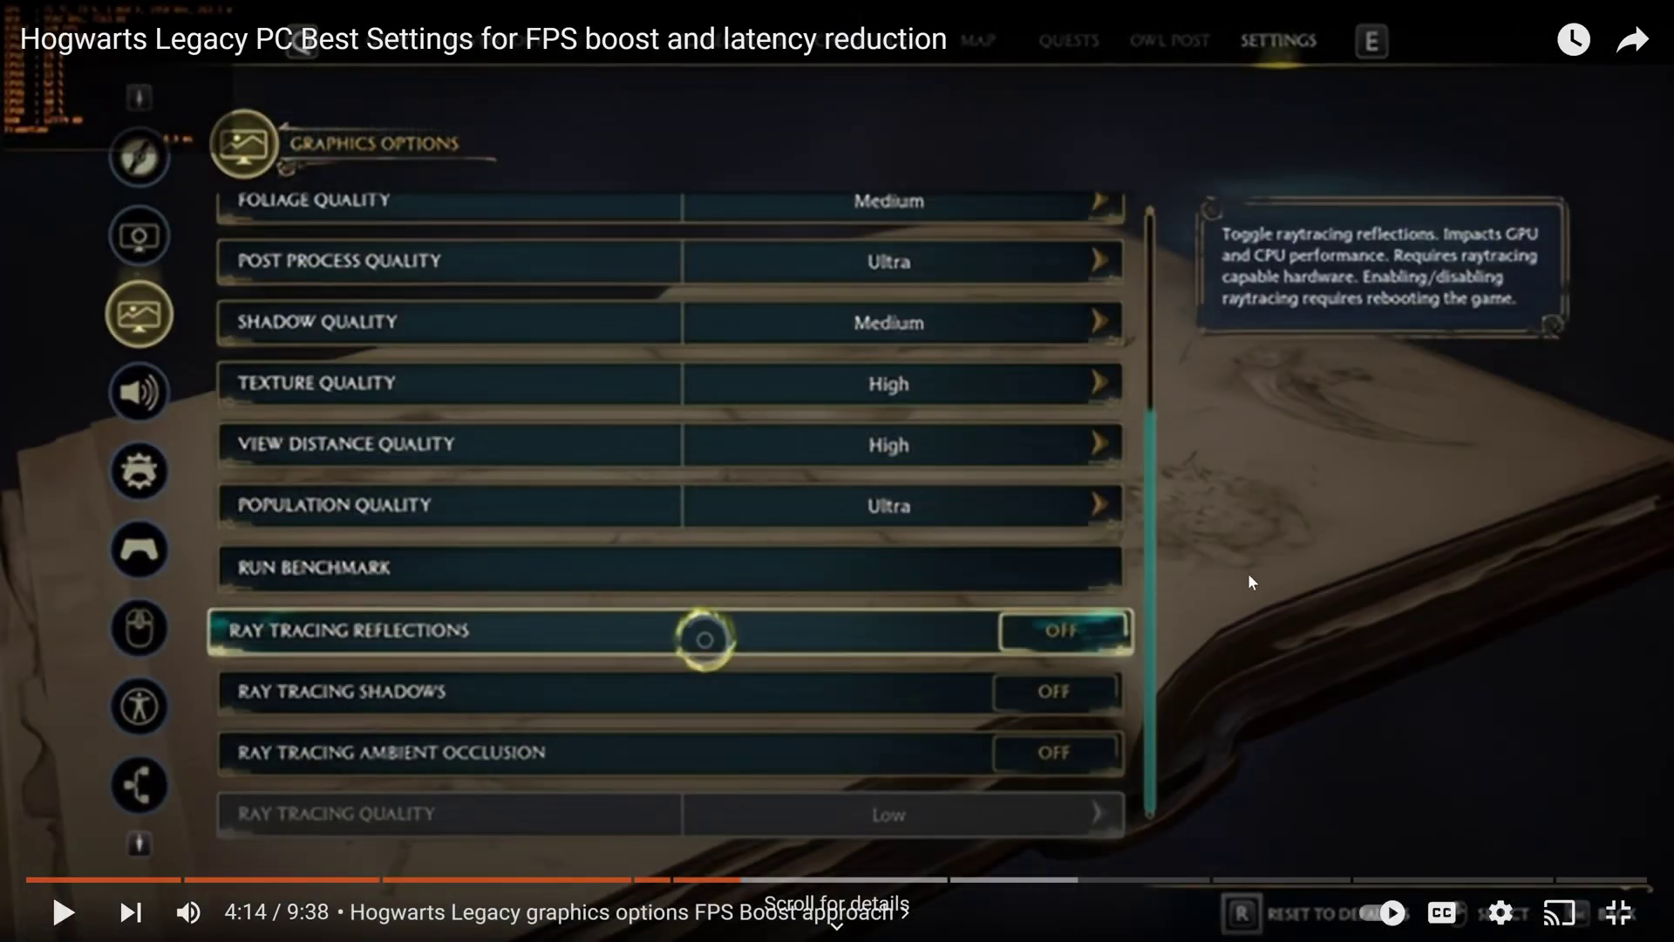
click(1248, 572)
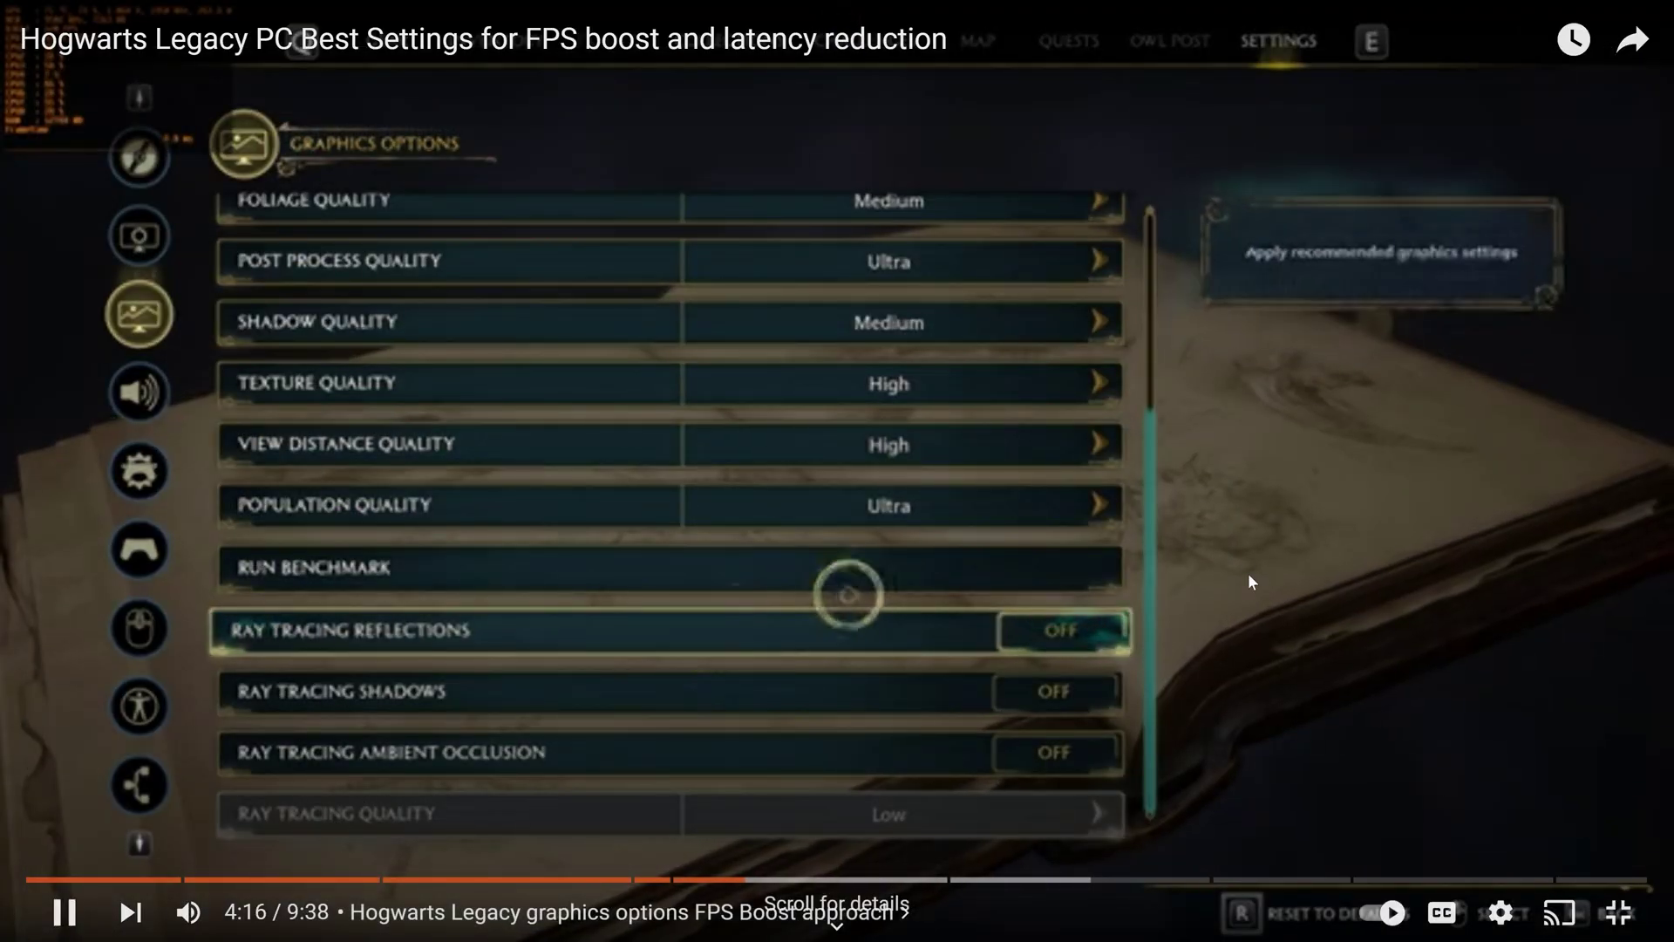
click(1248, 573)
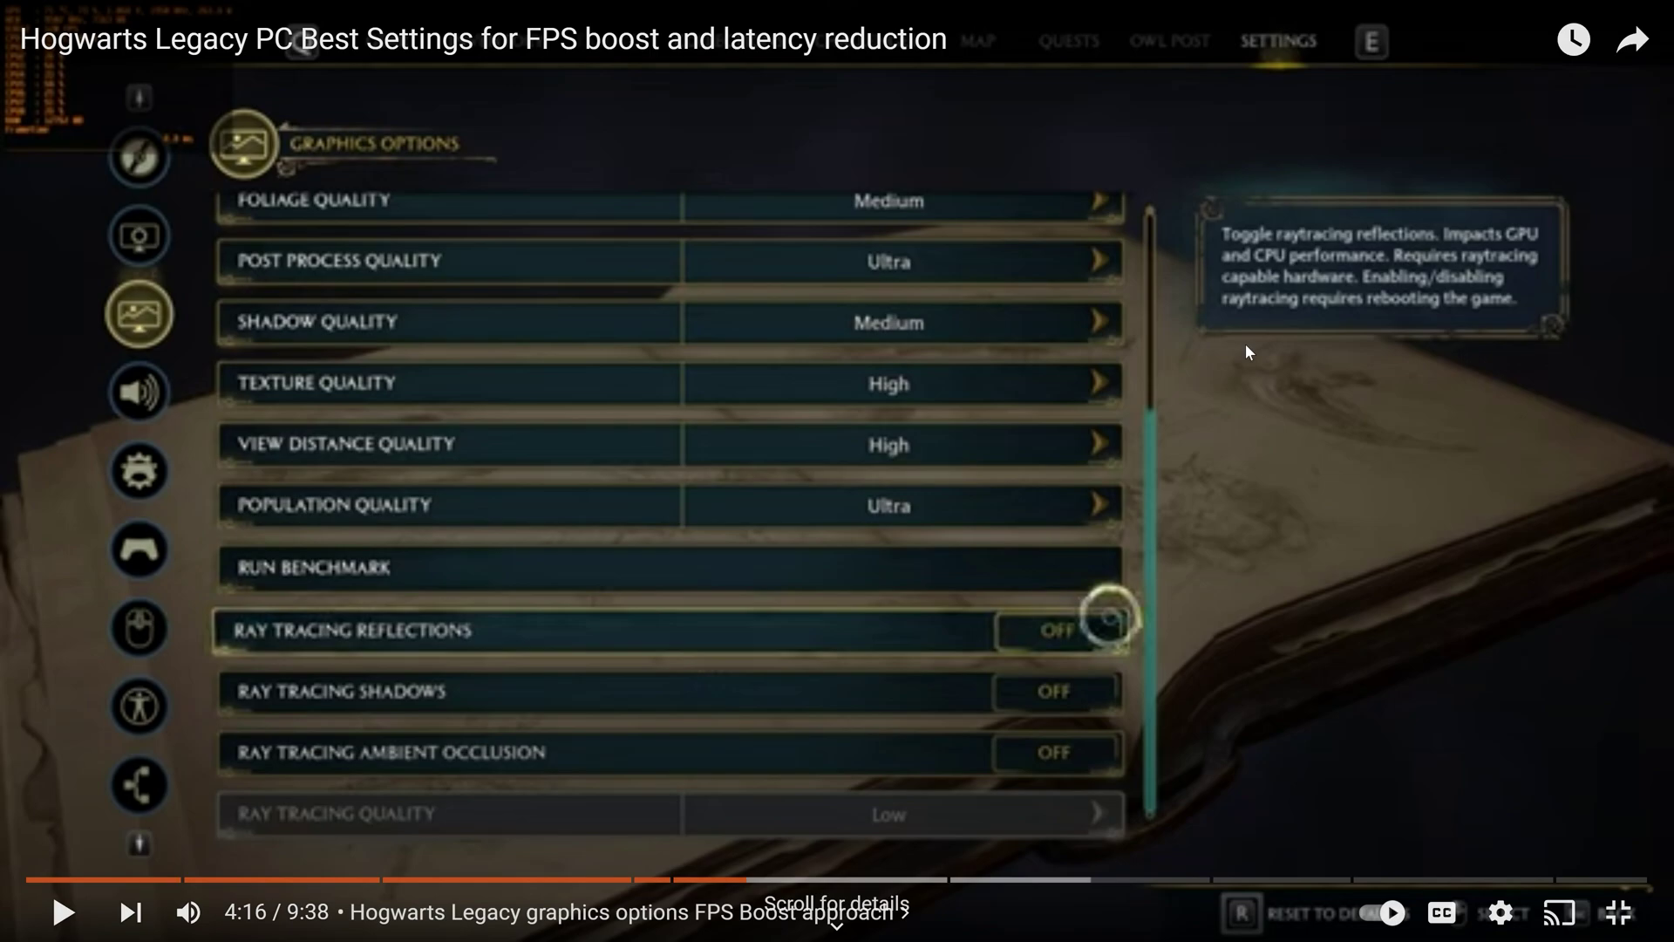
drag(752, 880, 746, 882)
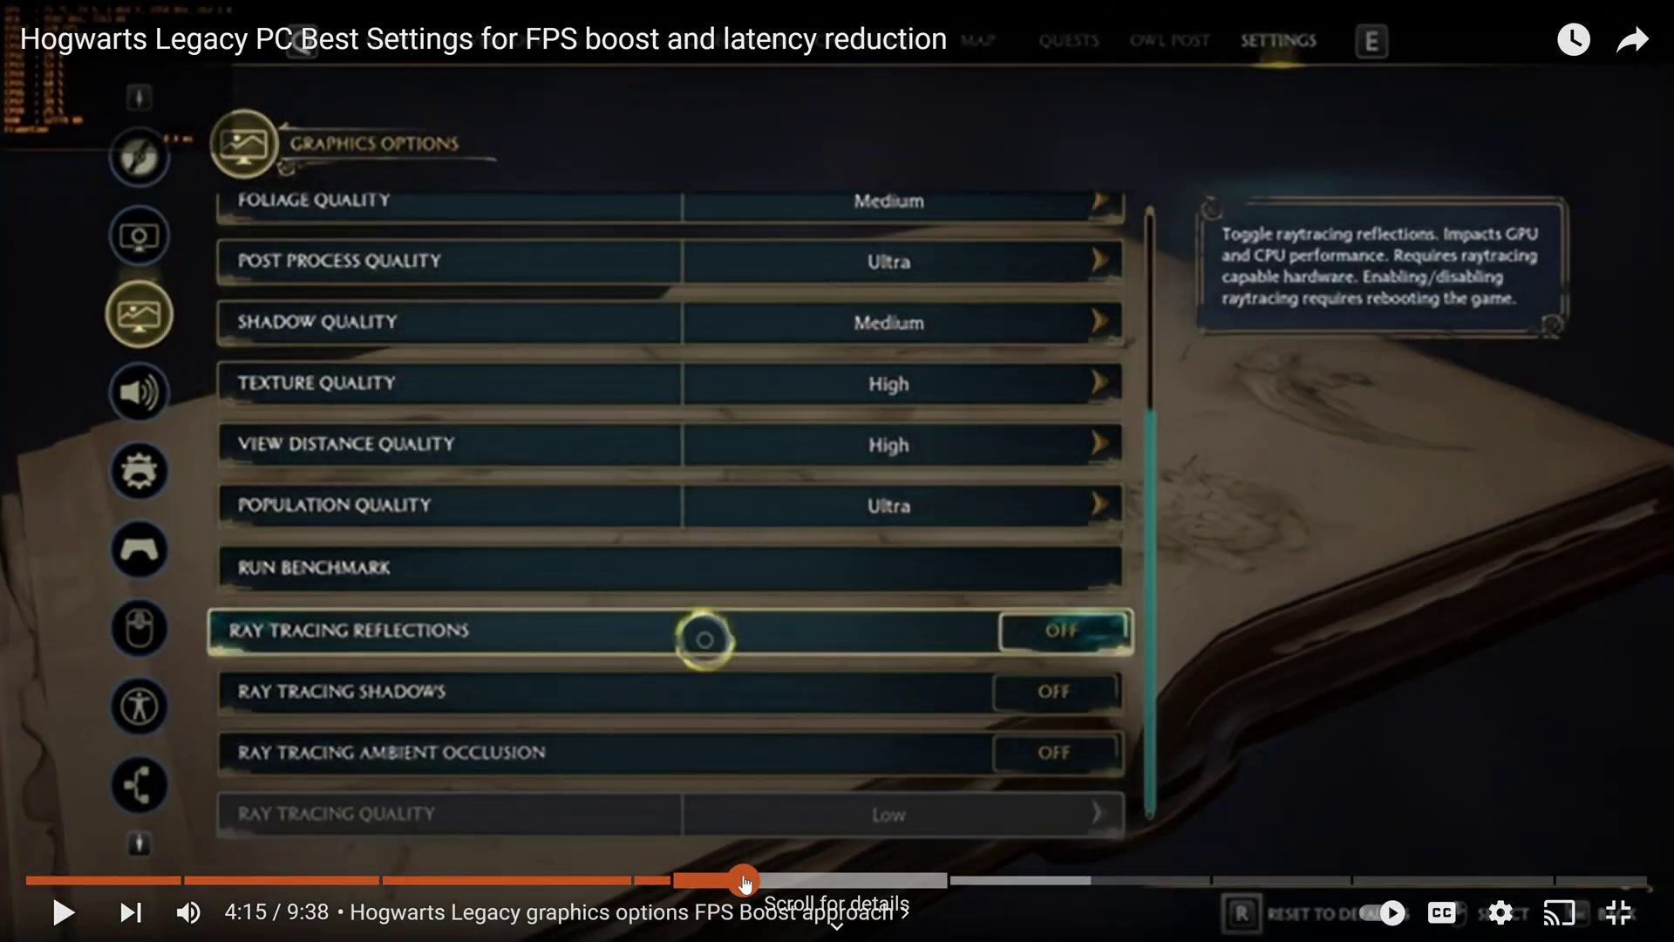
click(1232, 494)
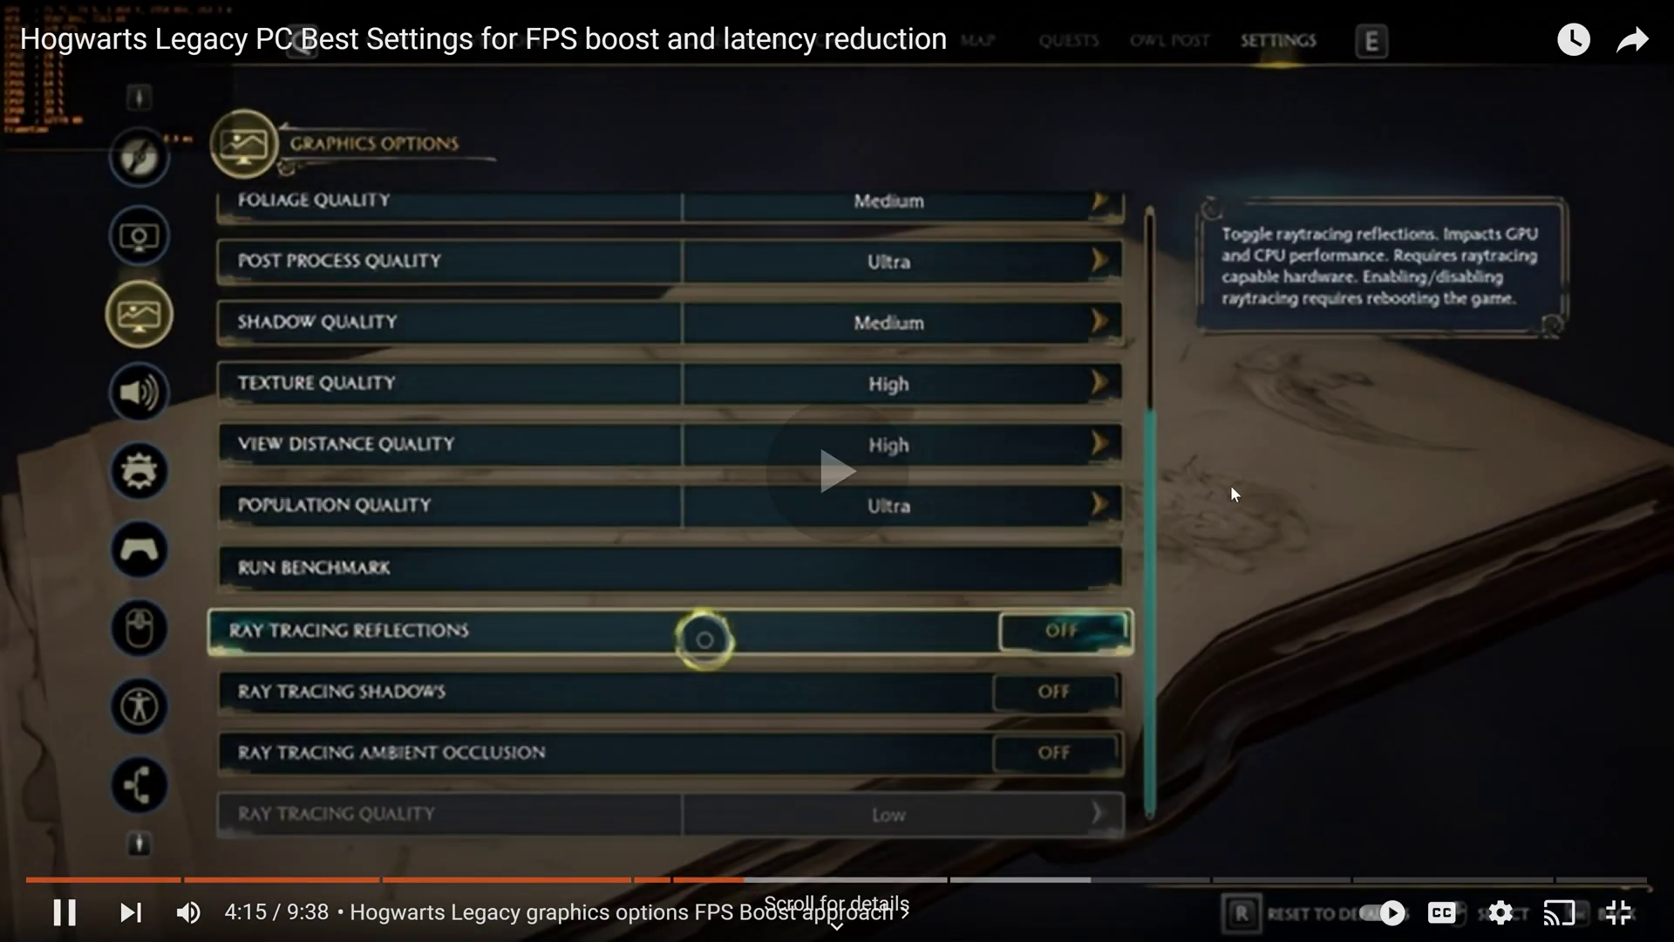
click(1274, 255)
click(1273, 254)
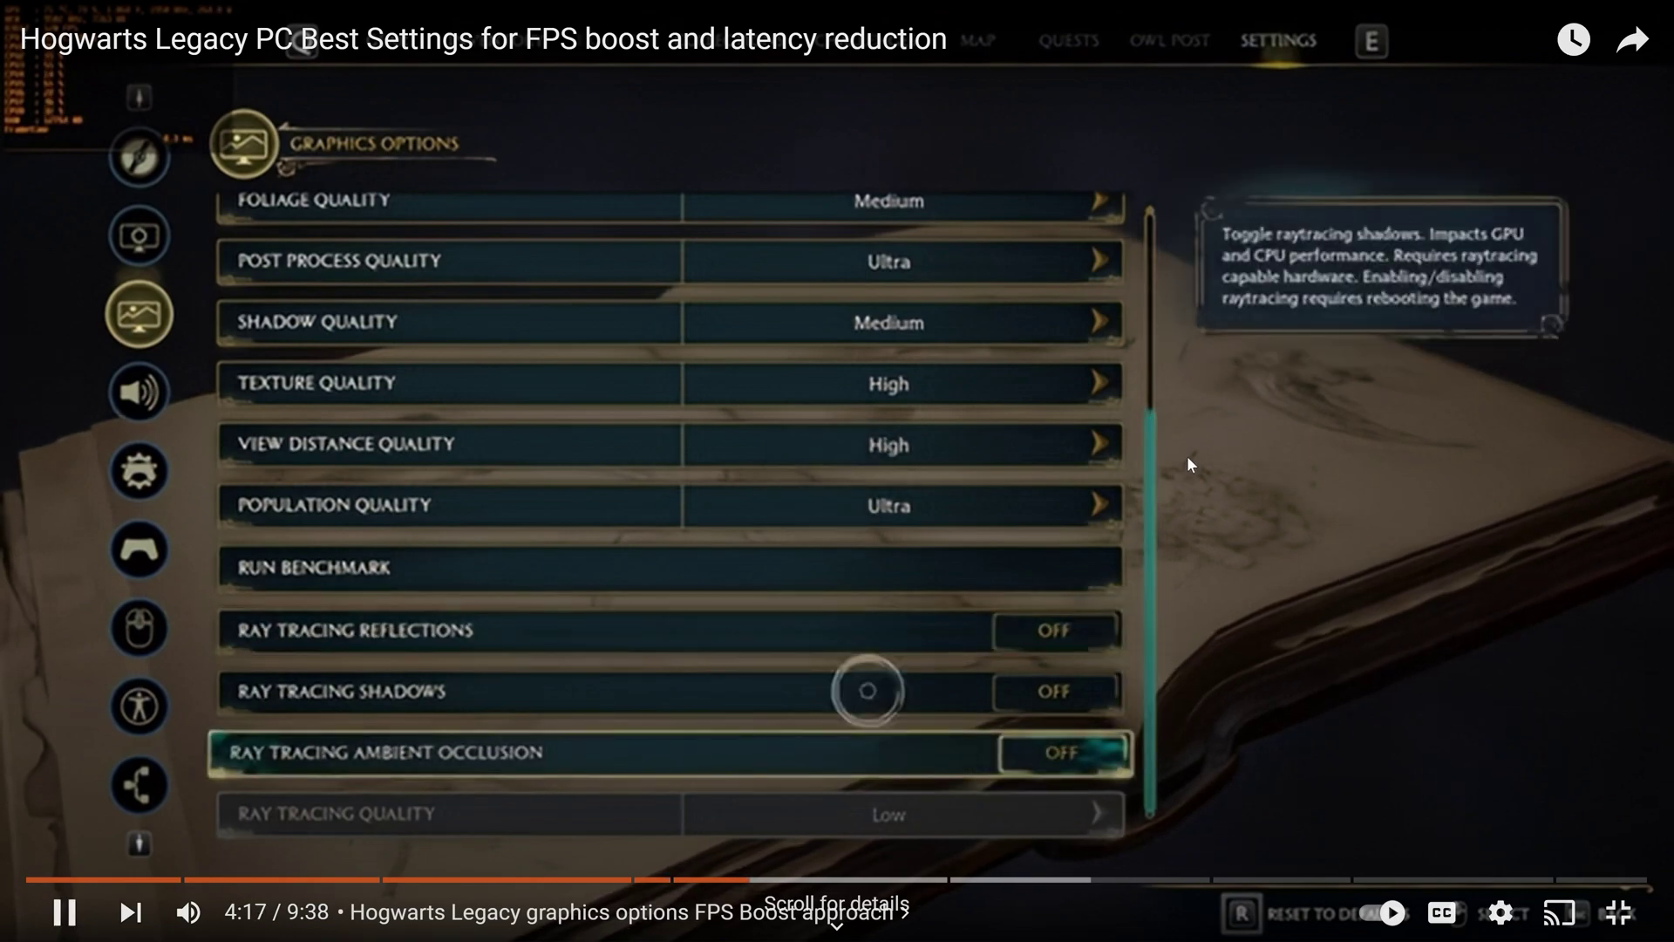
click(1217, 315)
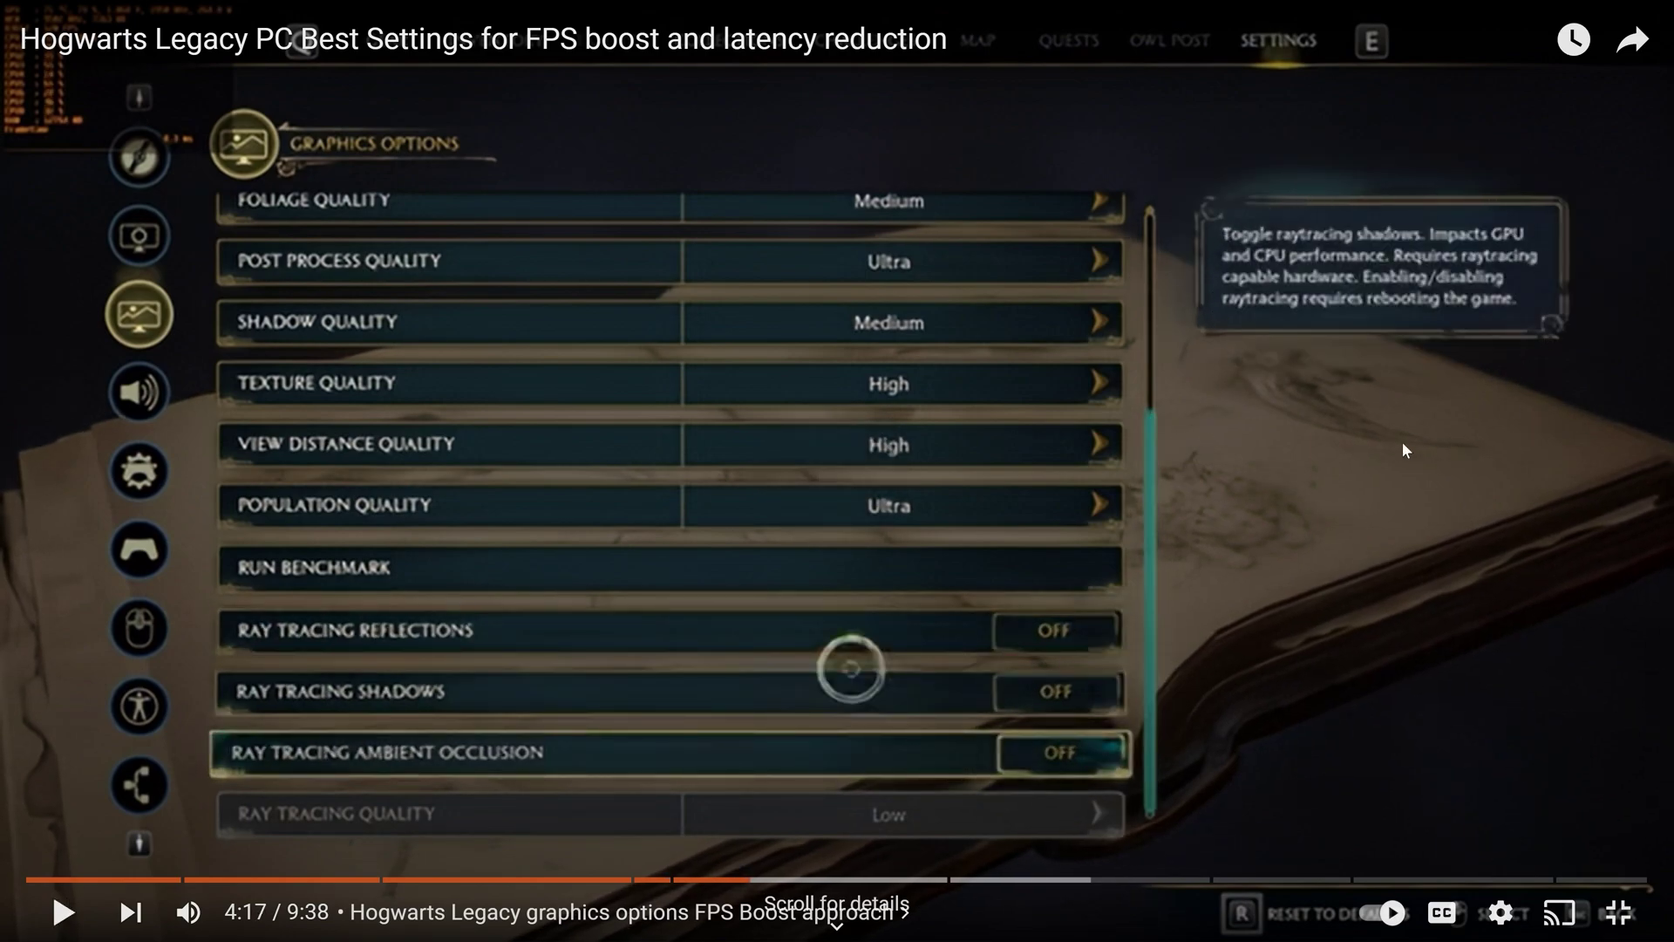
Pause on the graphics options, then turn off RTX Super resolution and apply it.
click(1500, 912)
click(1482, 832)
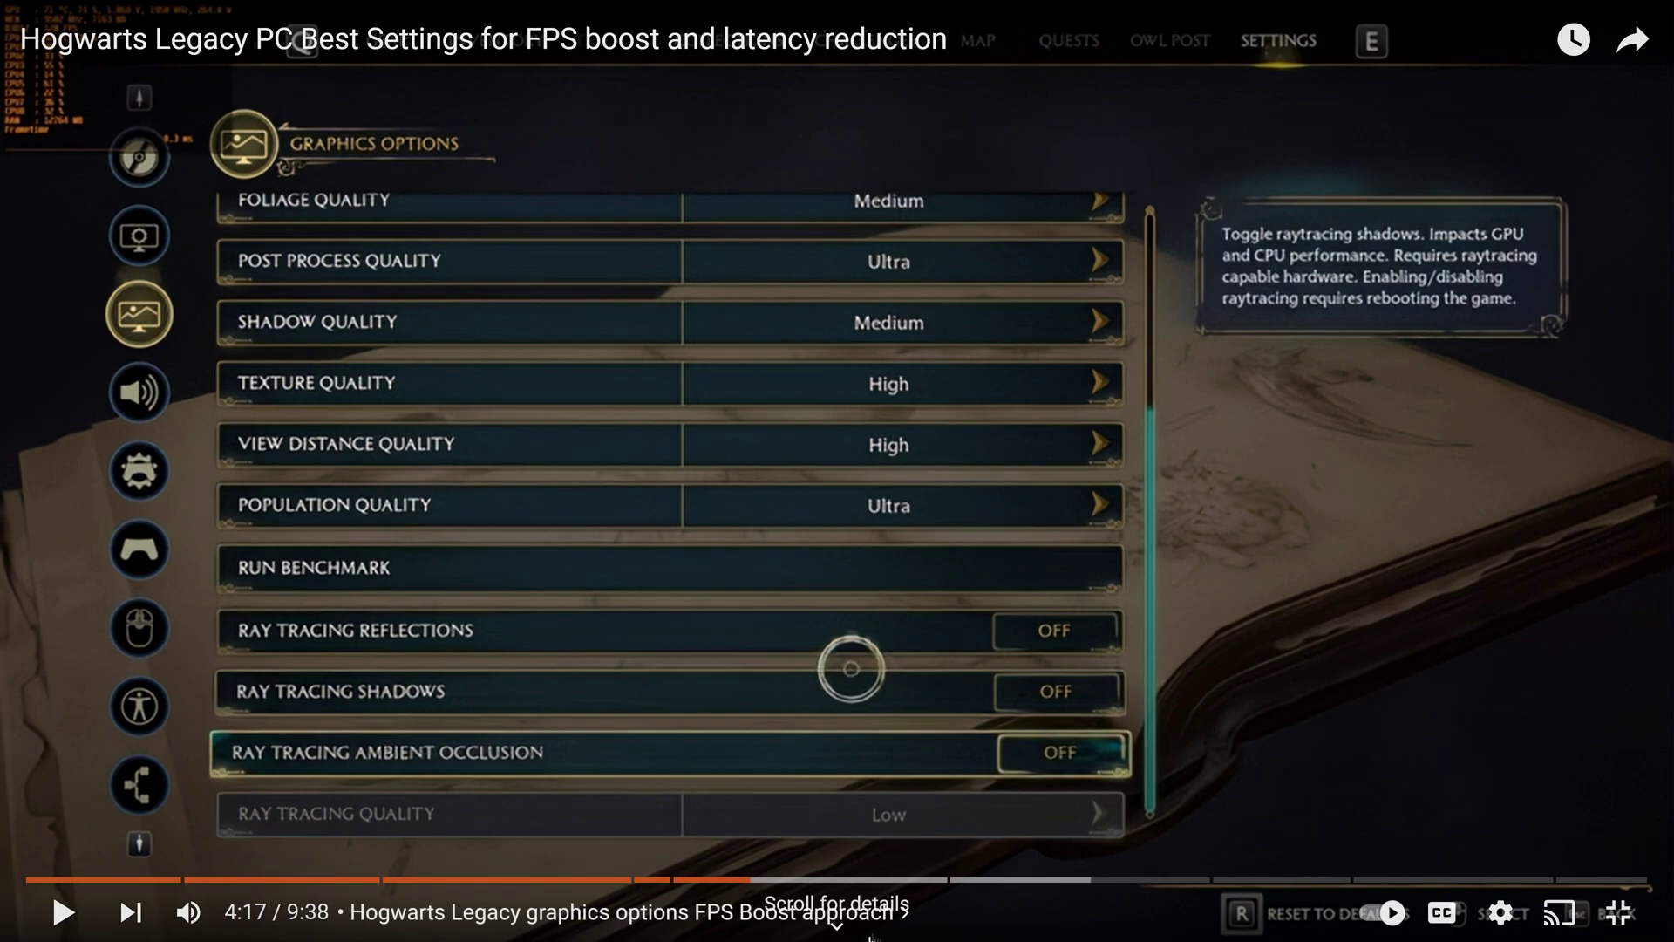
key(space)
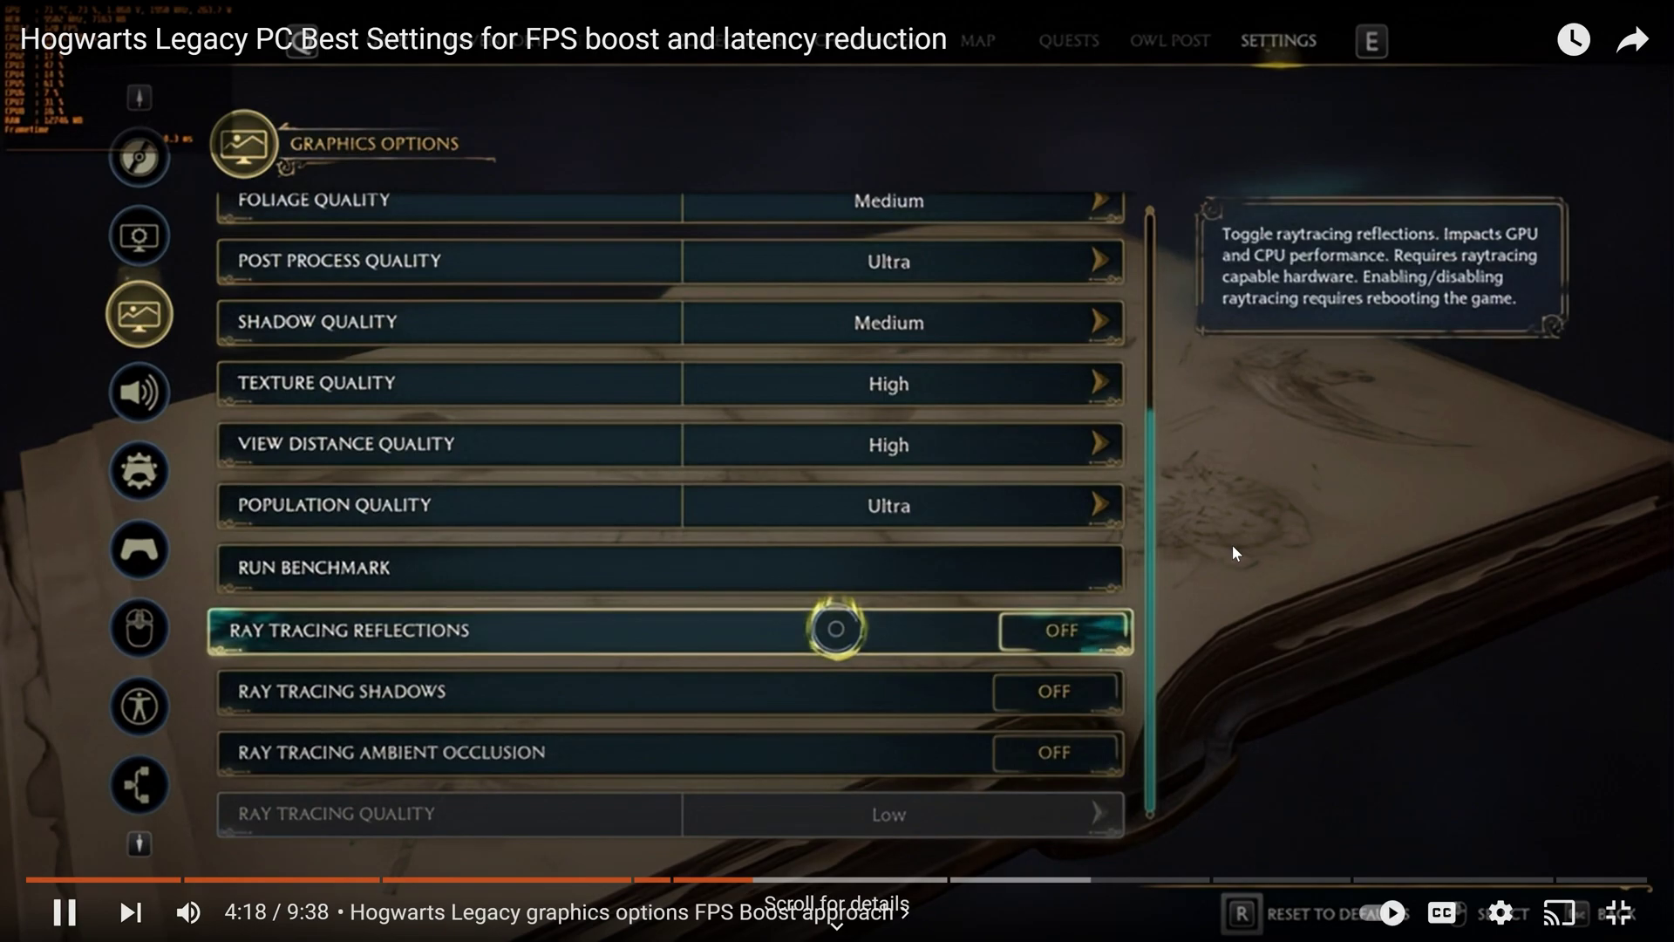
click(1227, 558)
key(super)
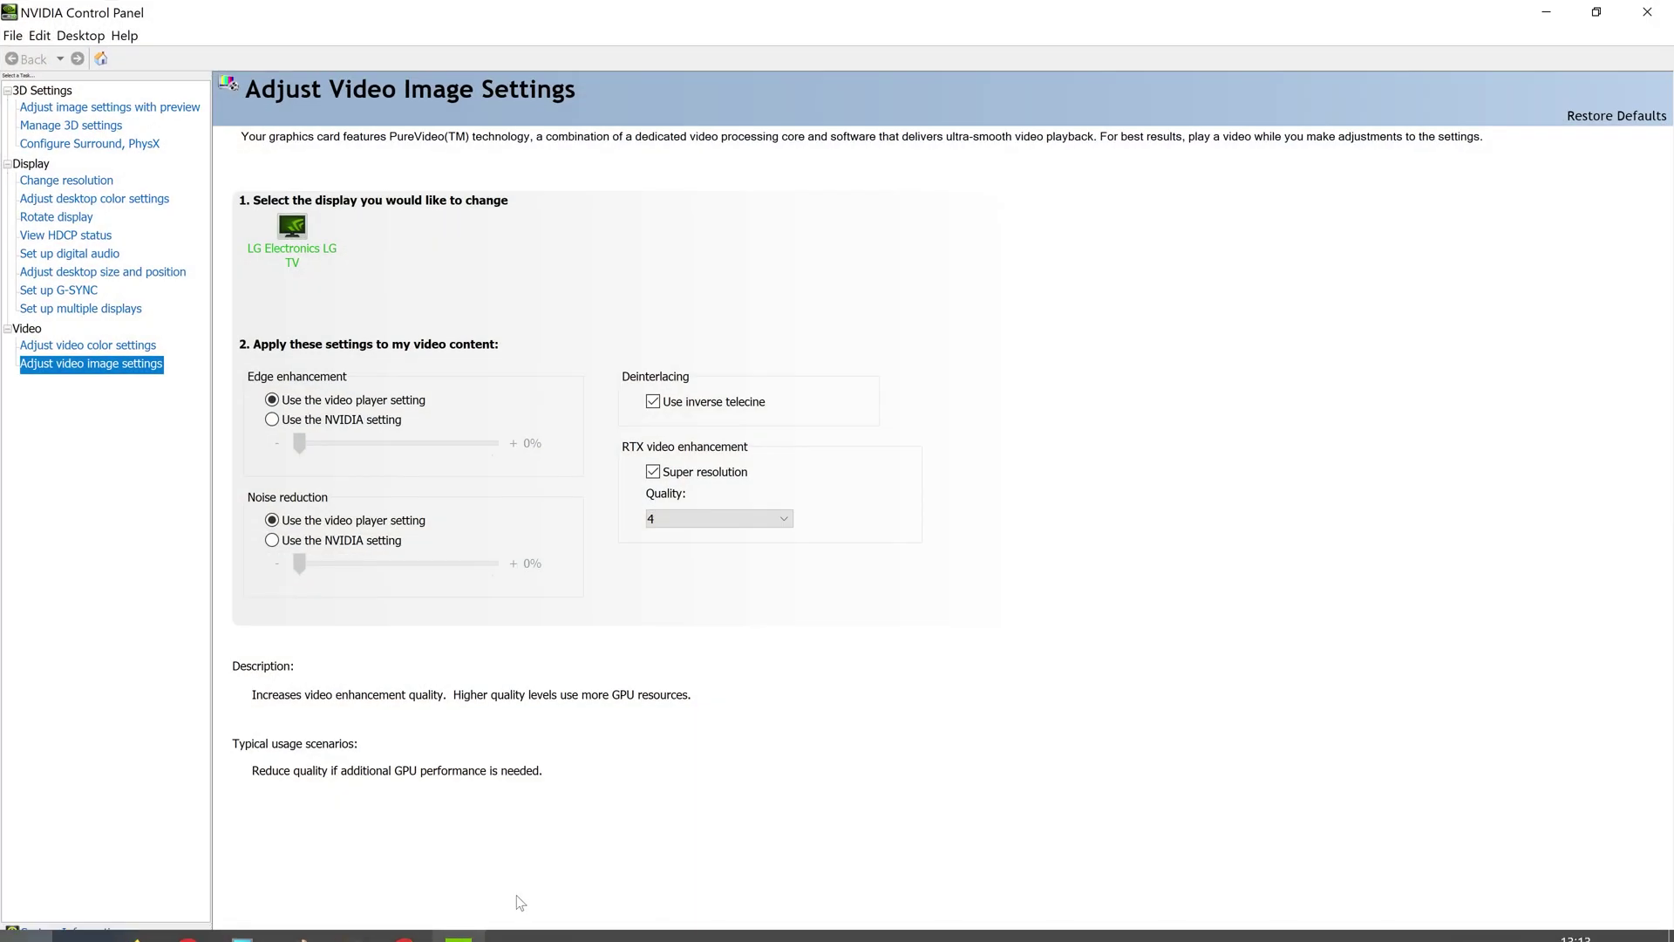
click(652, 471)
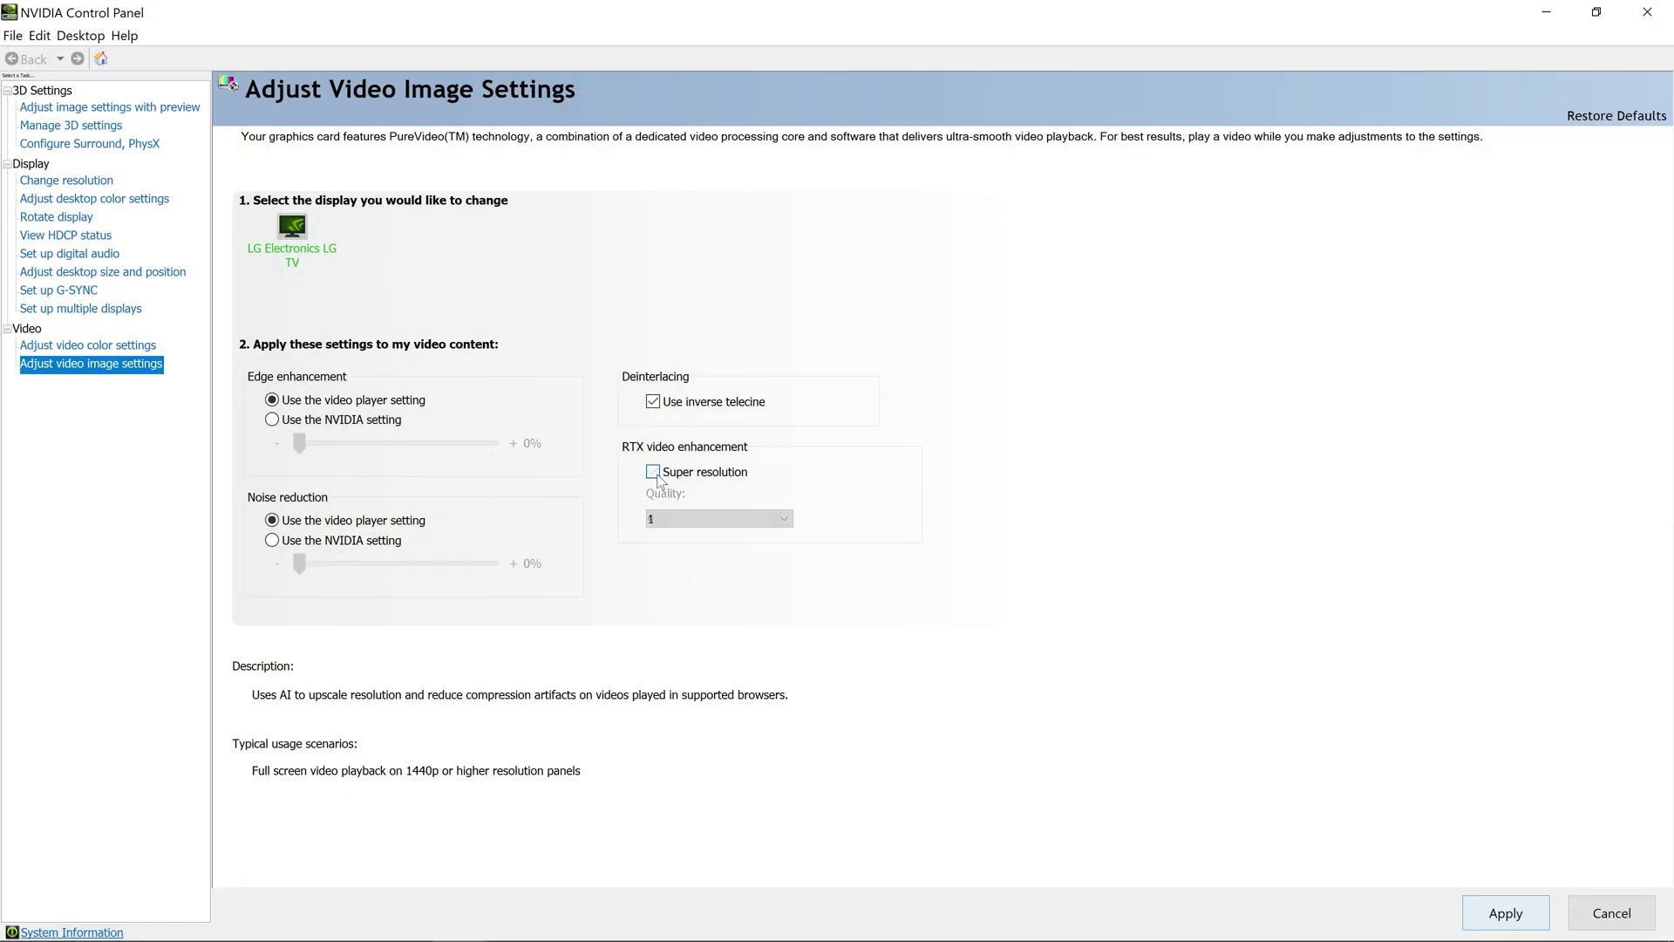
click(1505, 911)
Return to the fullscreen video, seek back to 4:16, then play and pause it.
click(1546, 12)
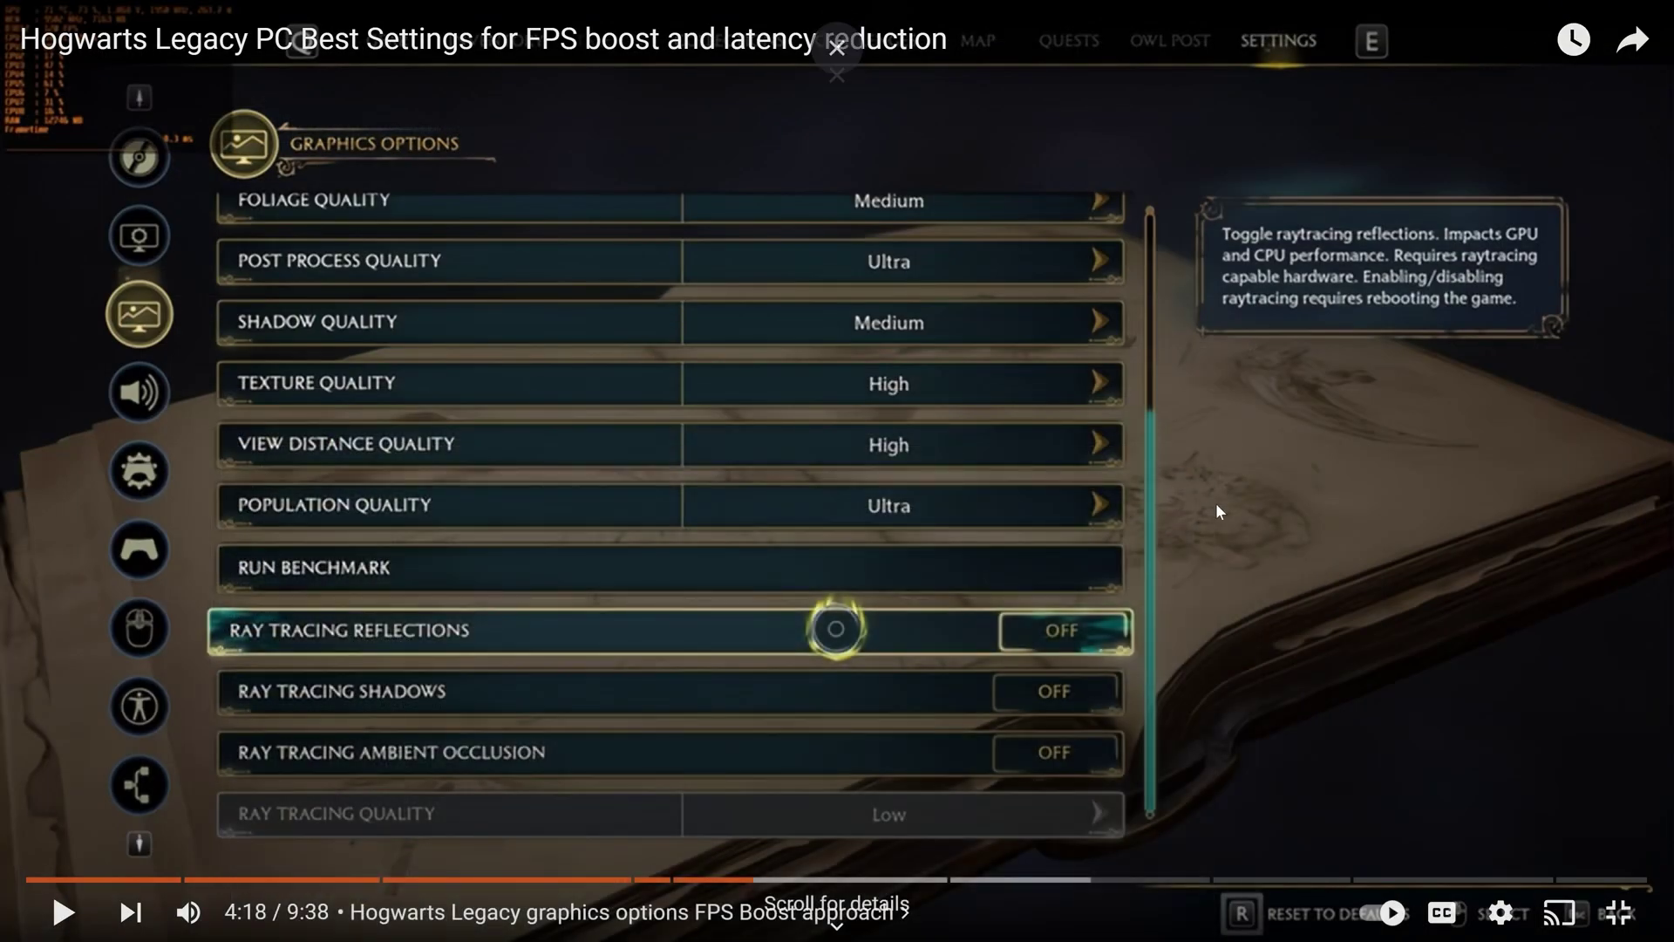
click(1219, 574)
click(1233, 560)
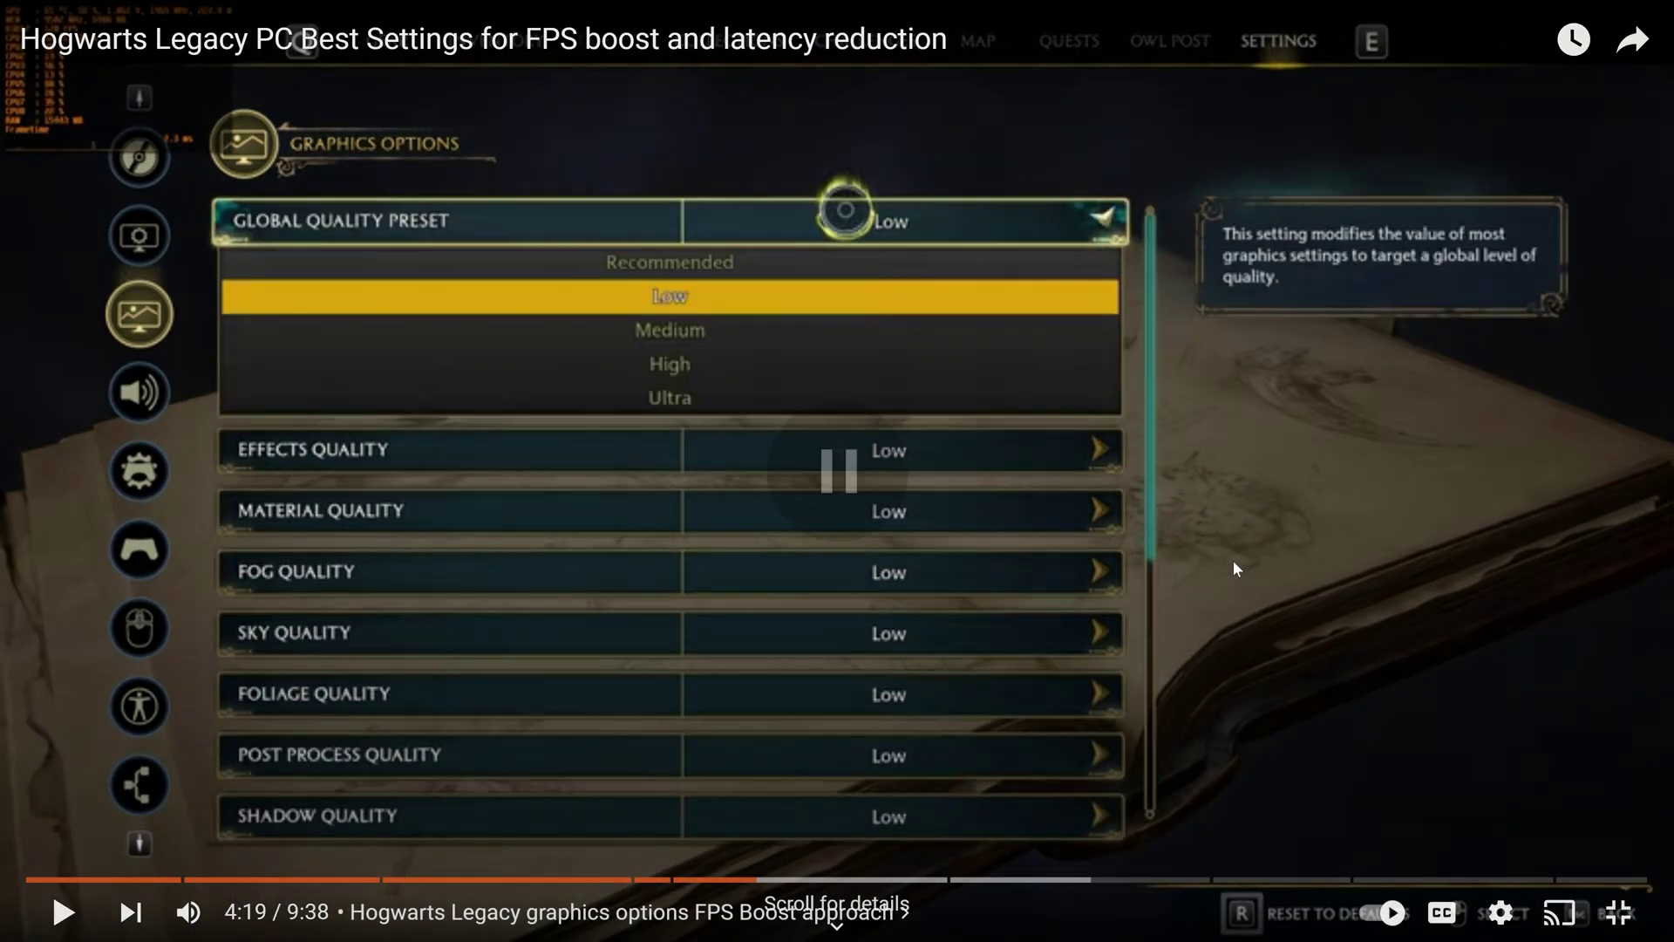
click(746, 879)
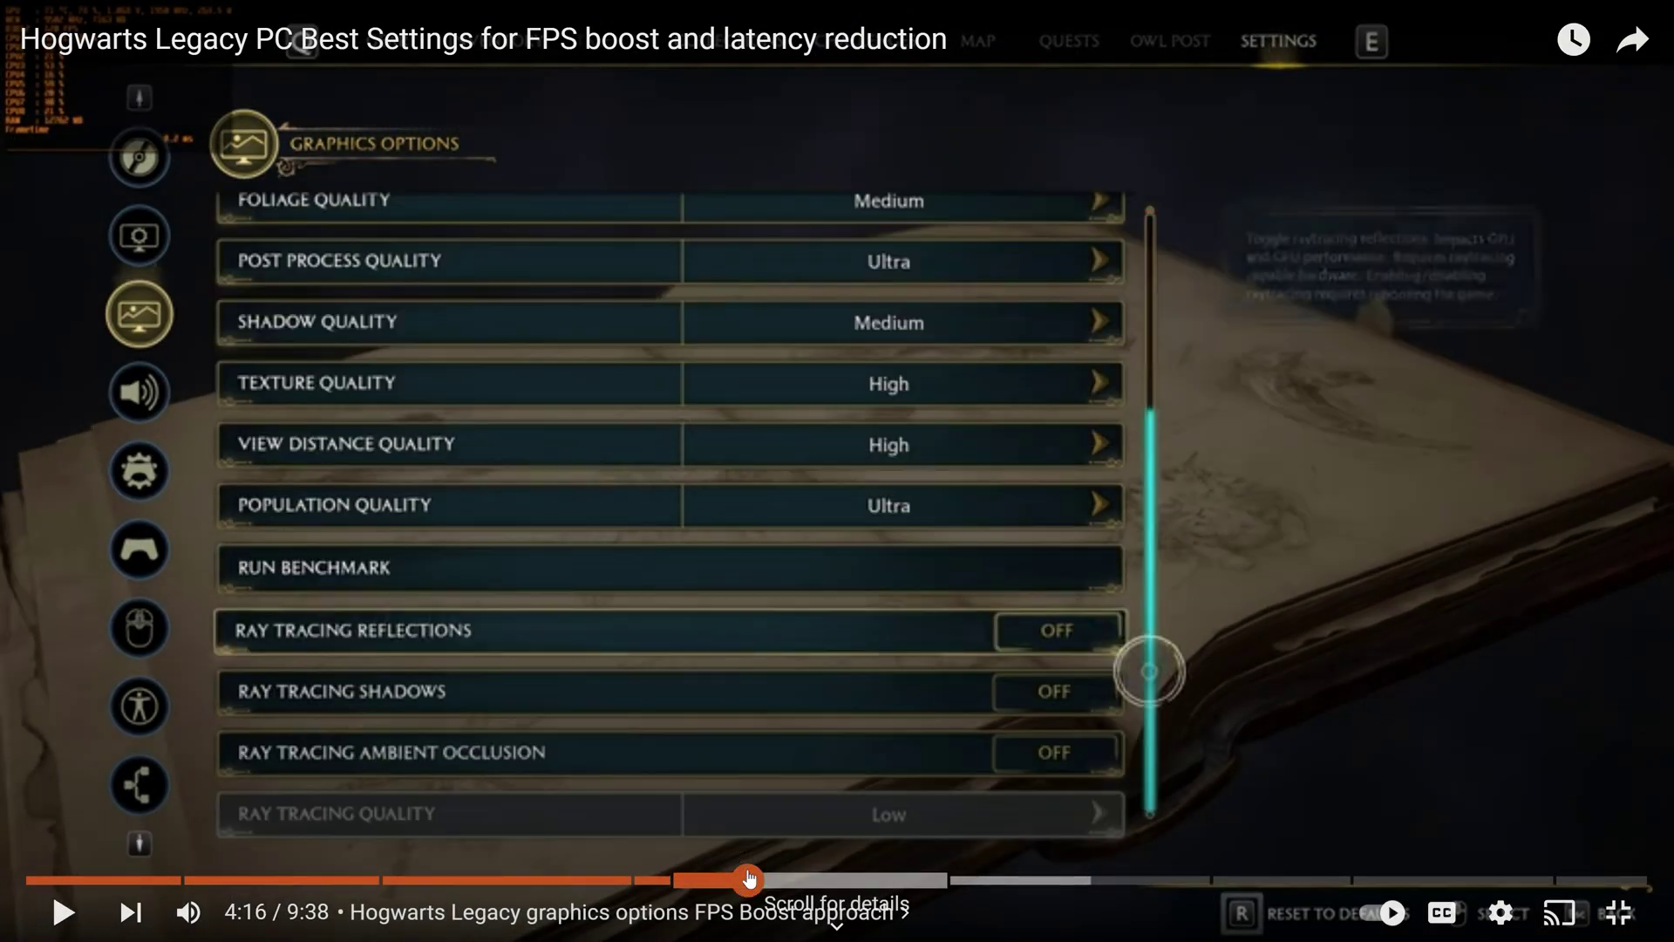
click(1297, 568)
click(1297, 569)
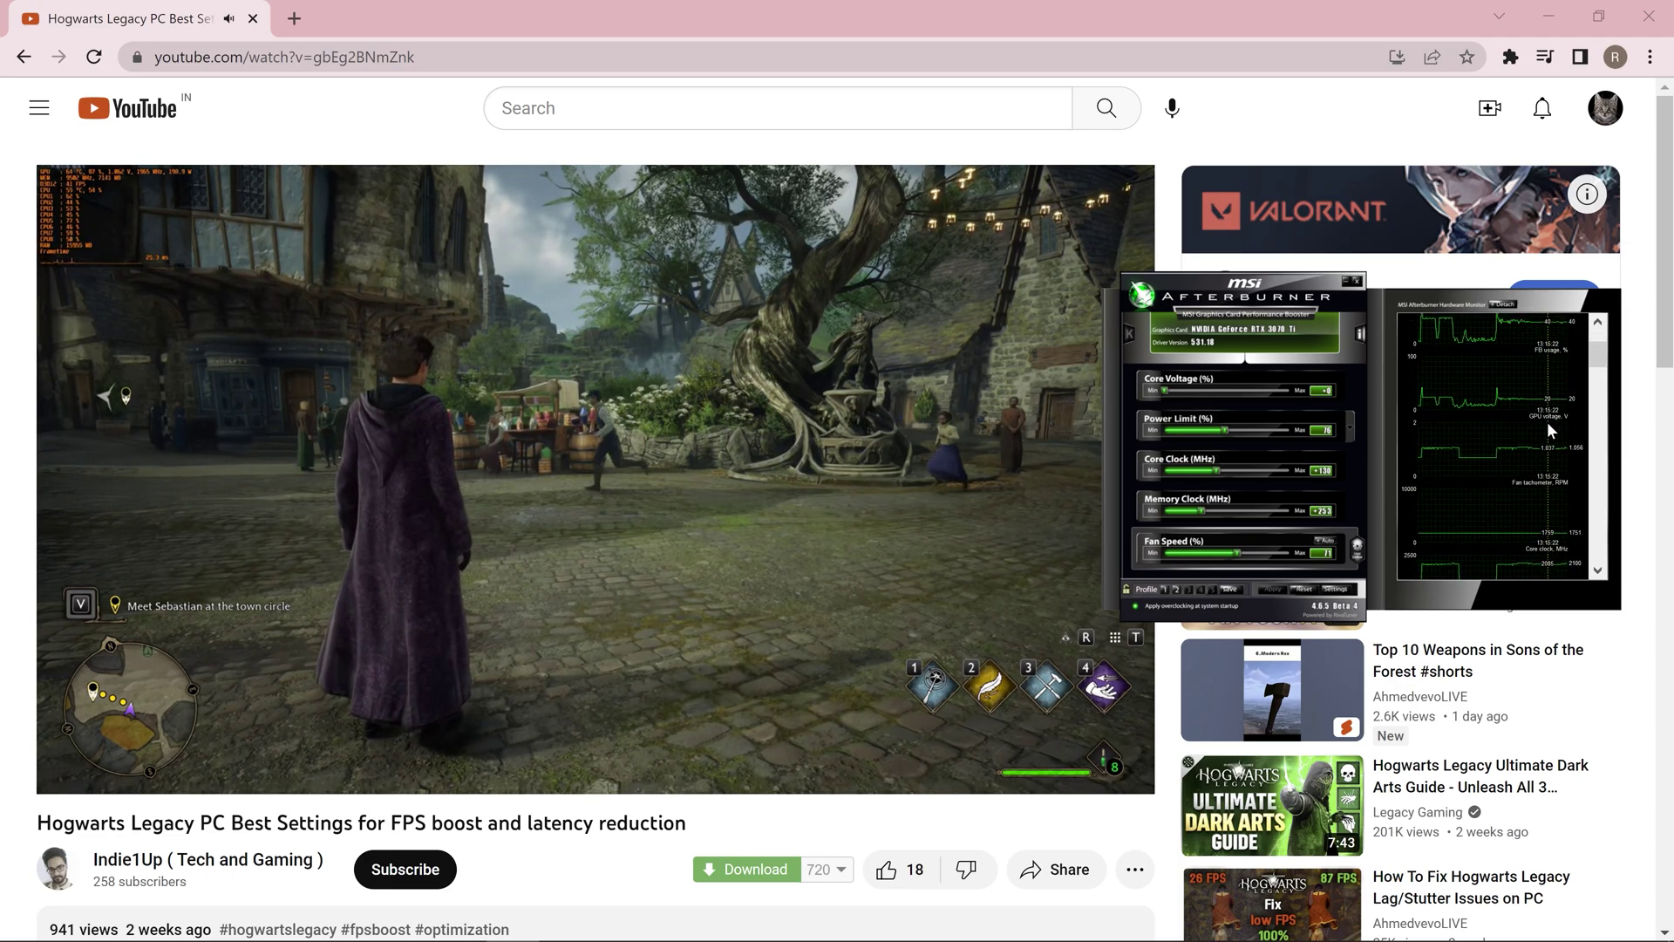
Turn RTX Super resolution off, apply, and return to YouTube to watch Afterburner's GPU load.
scroll(1549, 427, down, 3)
scroll(1547, 421, up, 1)
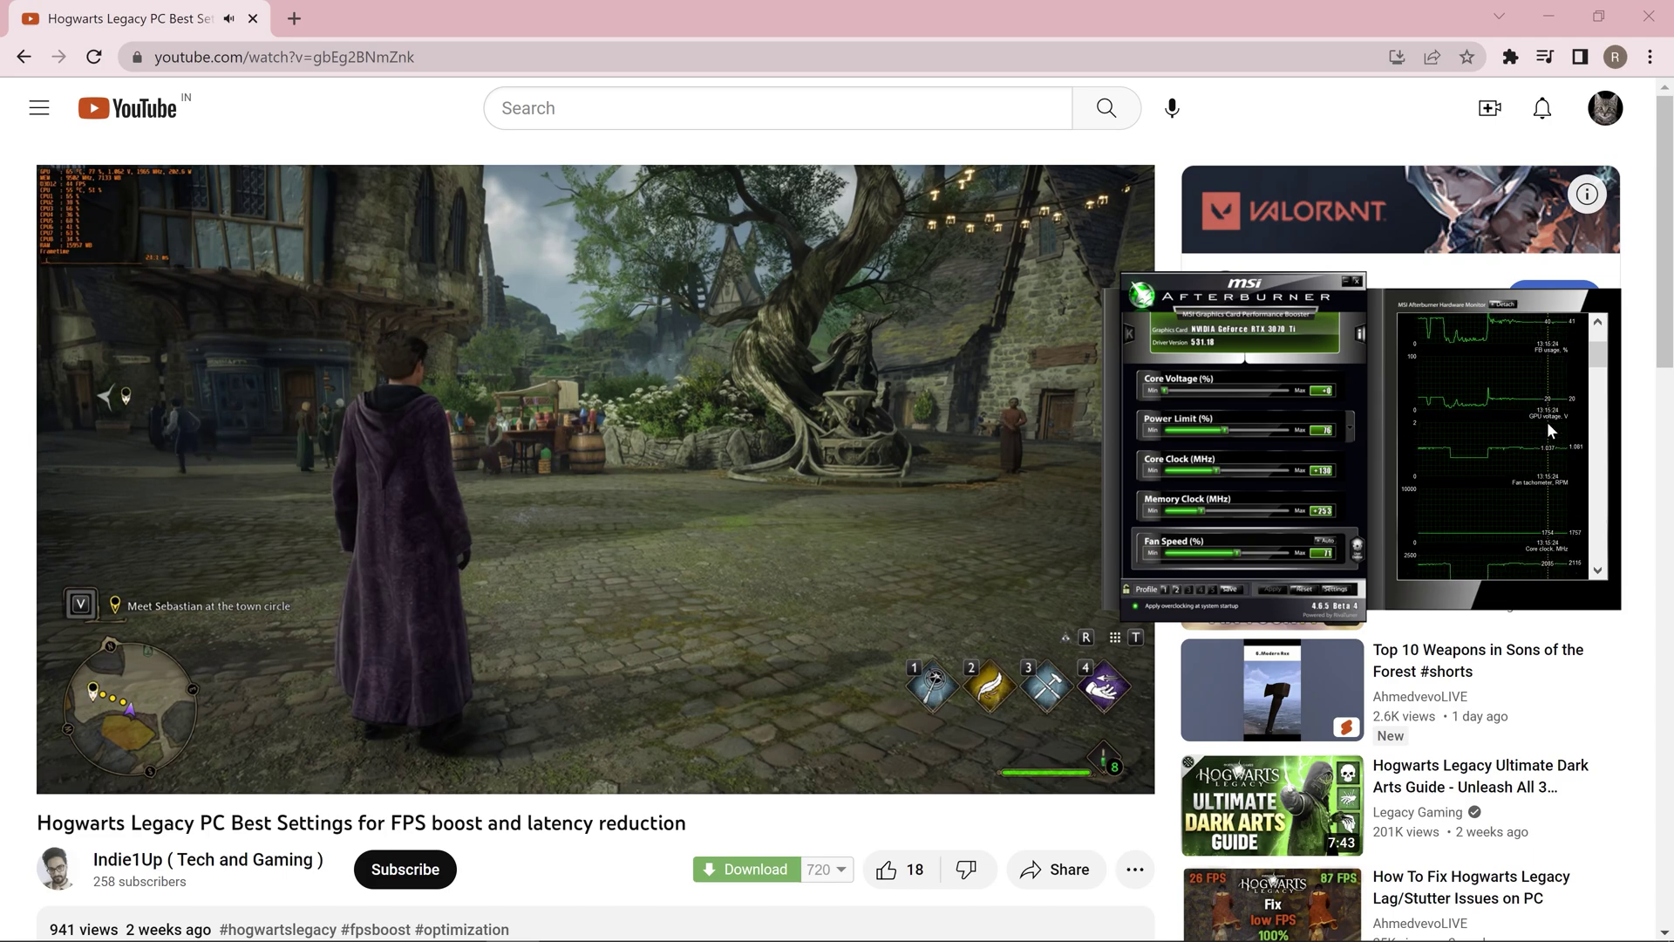
mouse_move(859, 933)
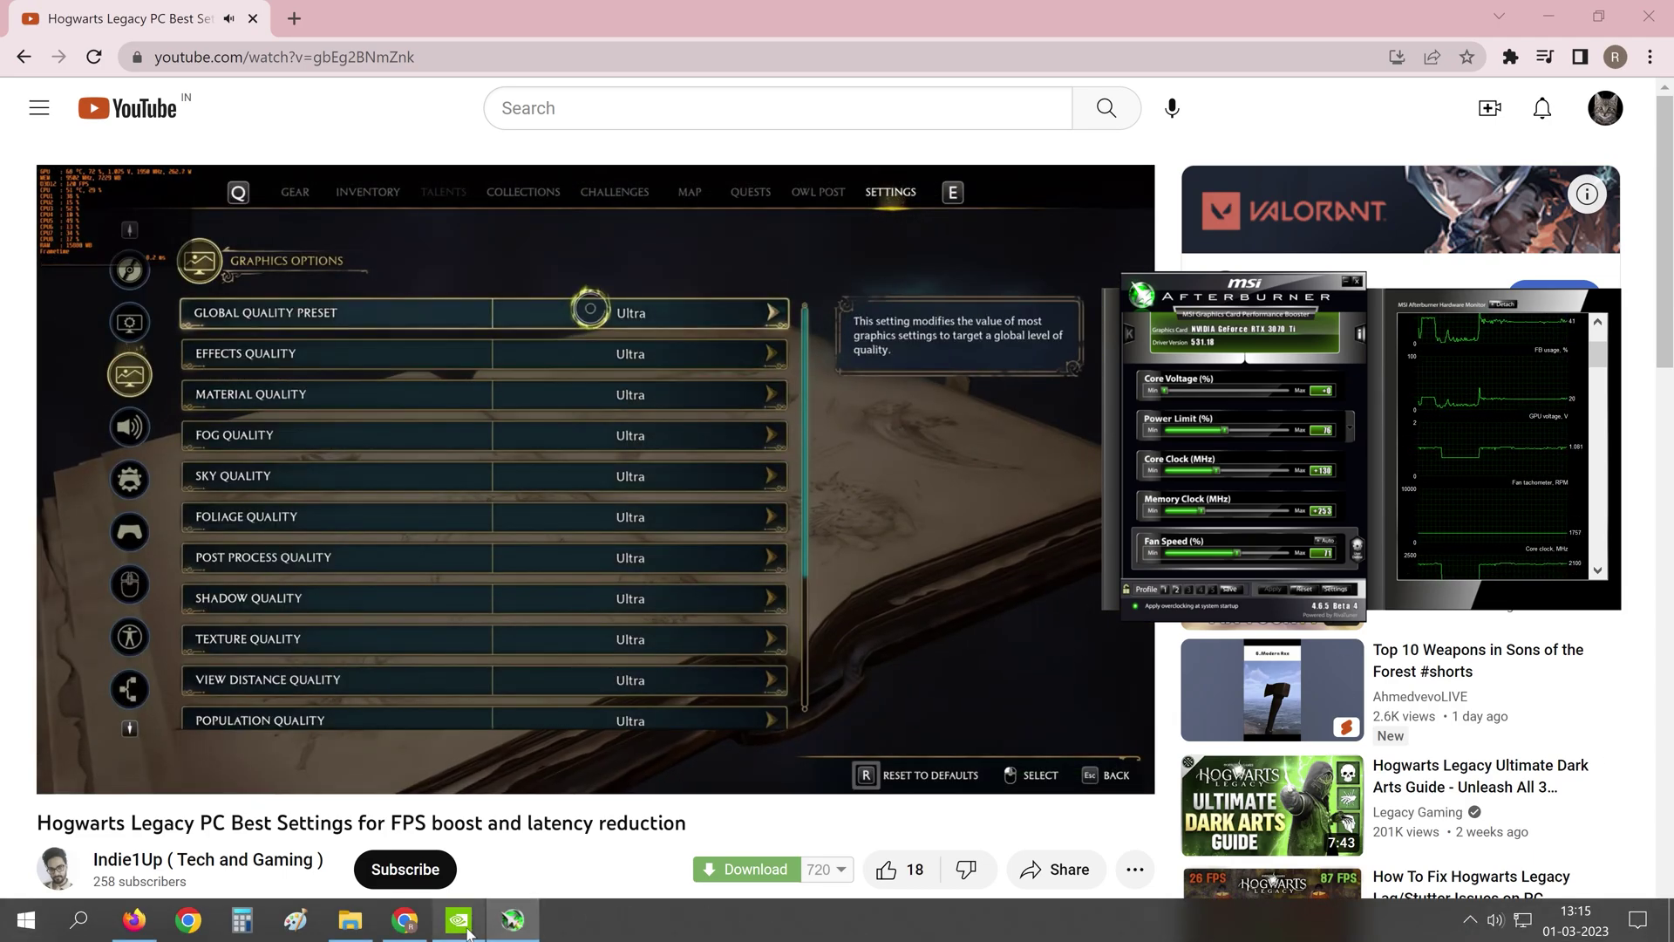
click(458, 920)
click(653, 472)
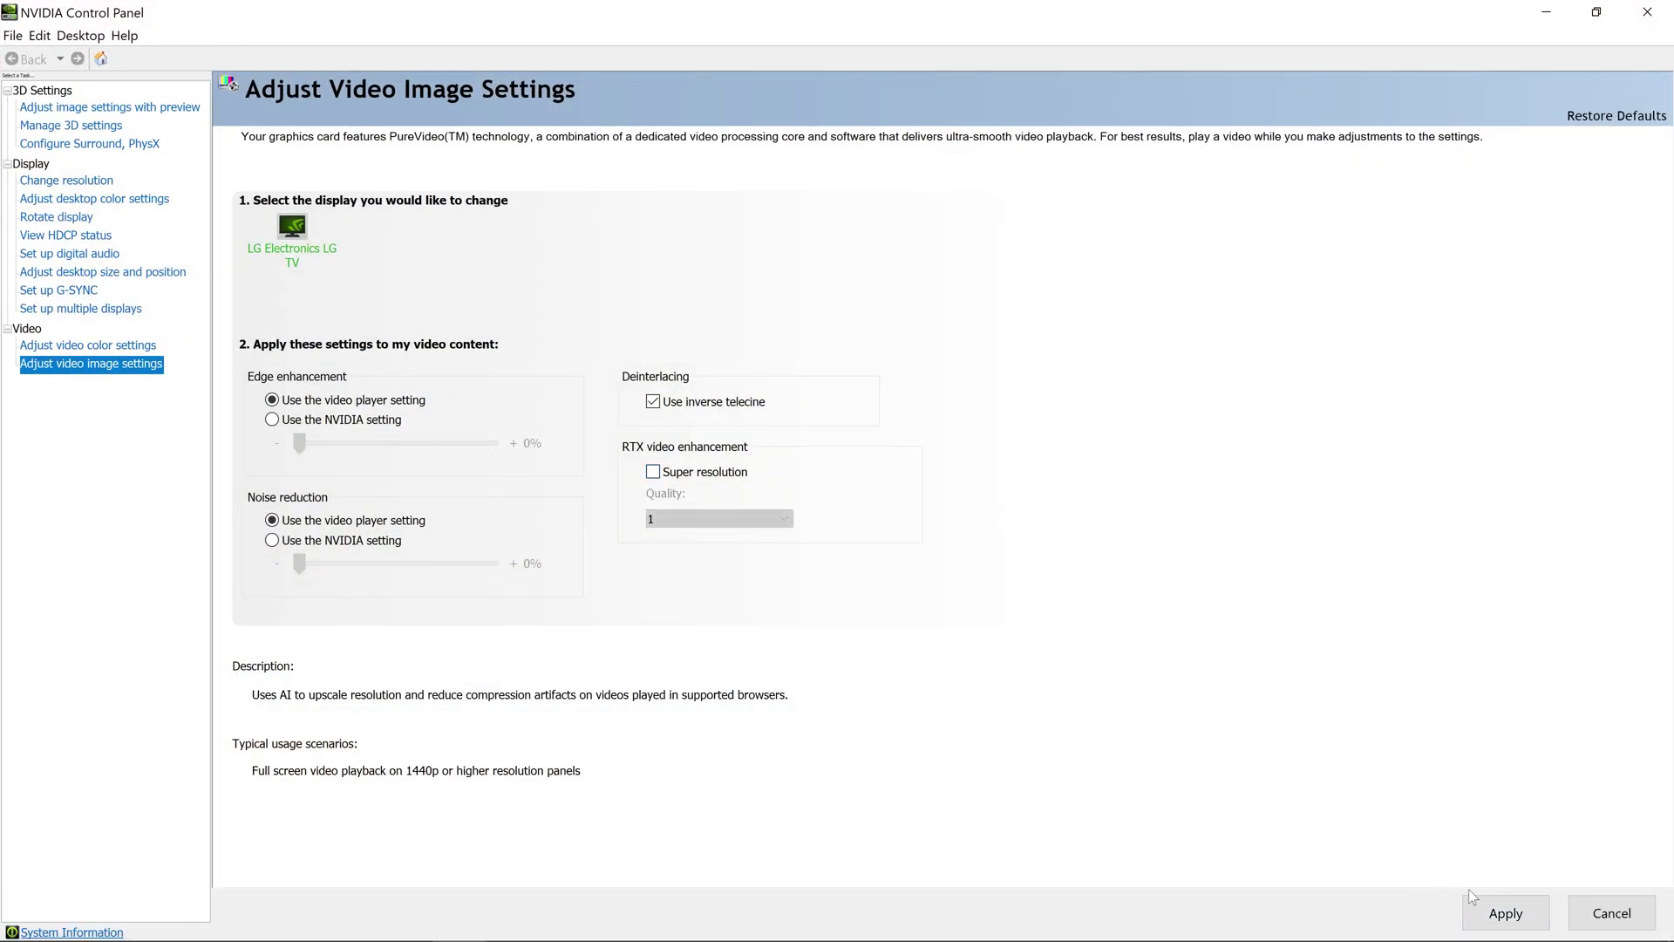
click(1507, 916)
click(1547, 13)
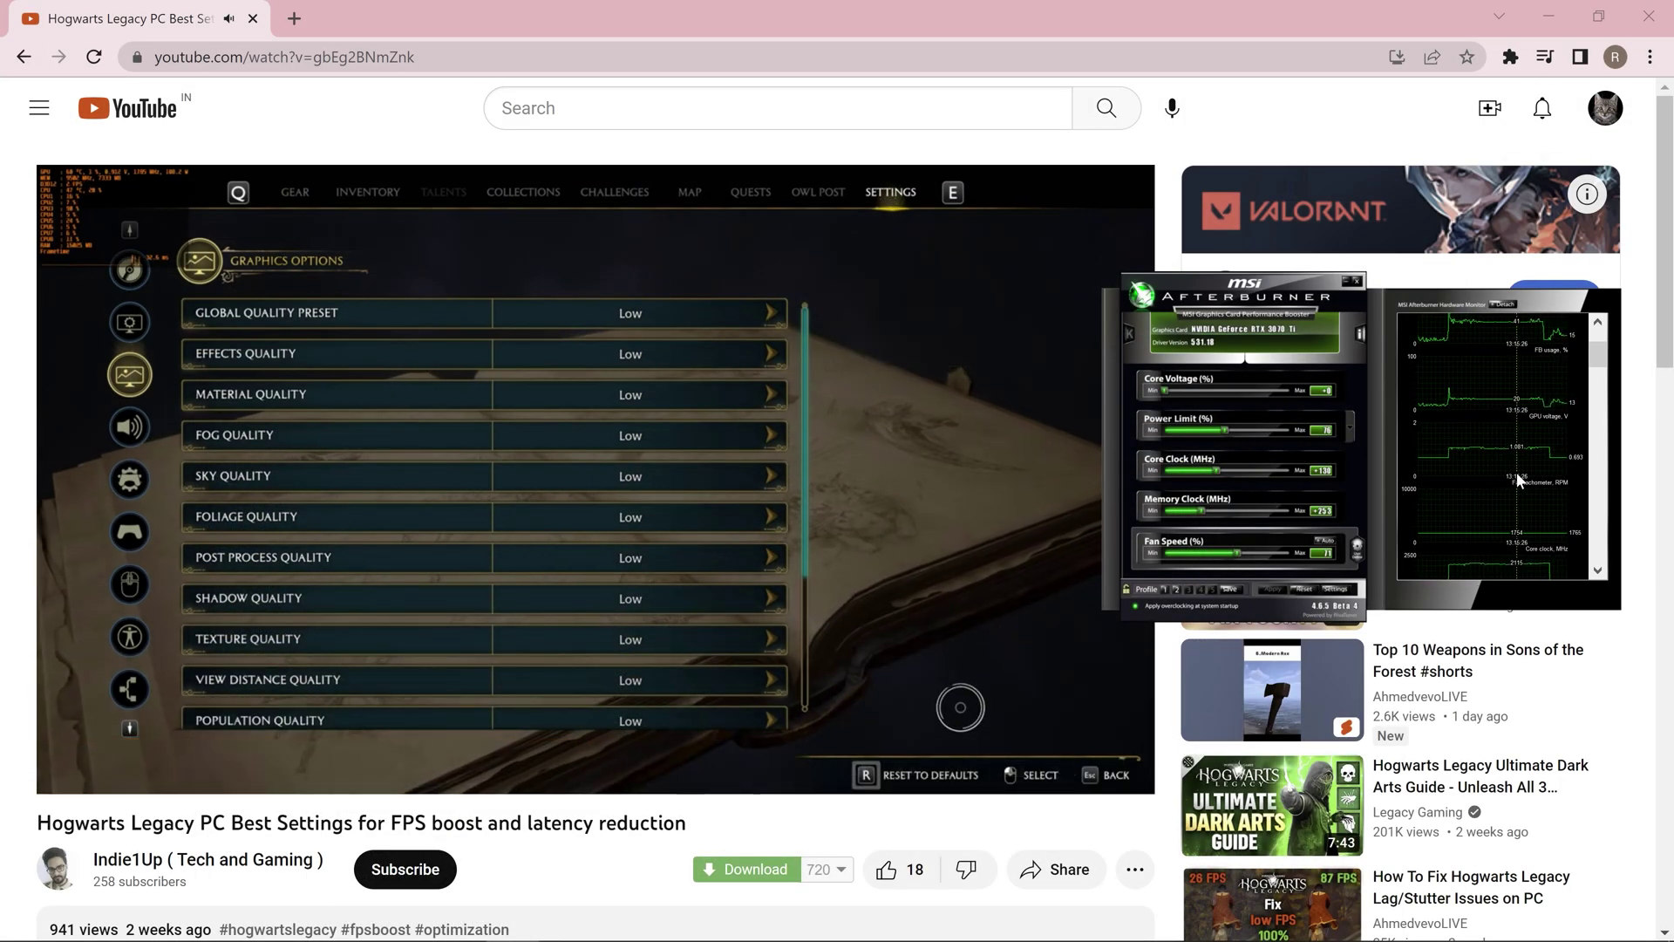
Apply Super resolution back on at quality 1 and return to YouTube.
scroll(1555, 487, down, 1)
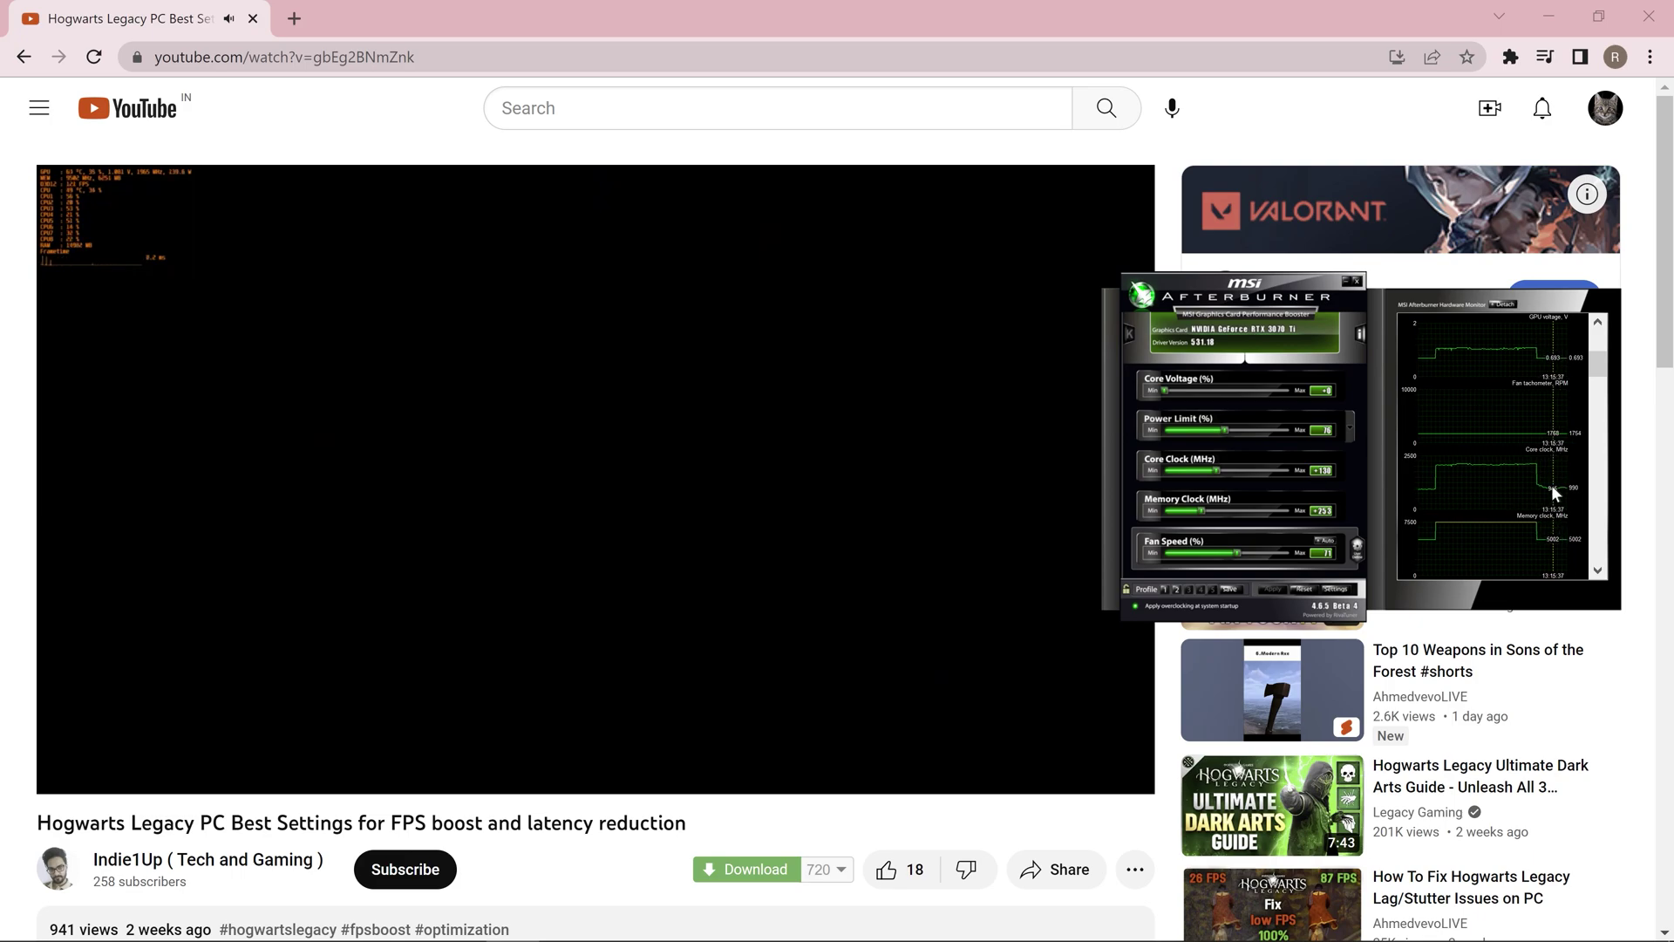
scroll(1524, 489, up, 2)
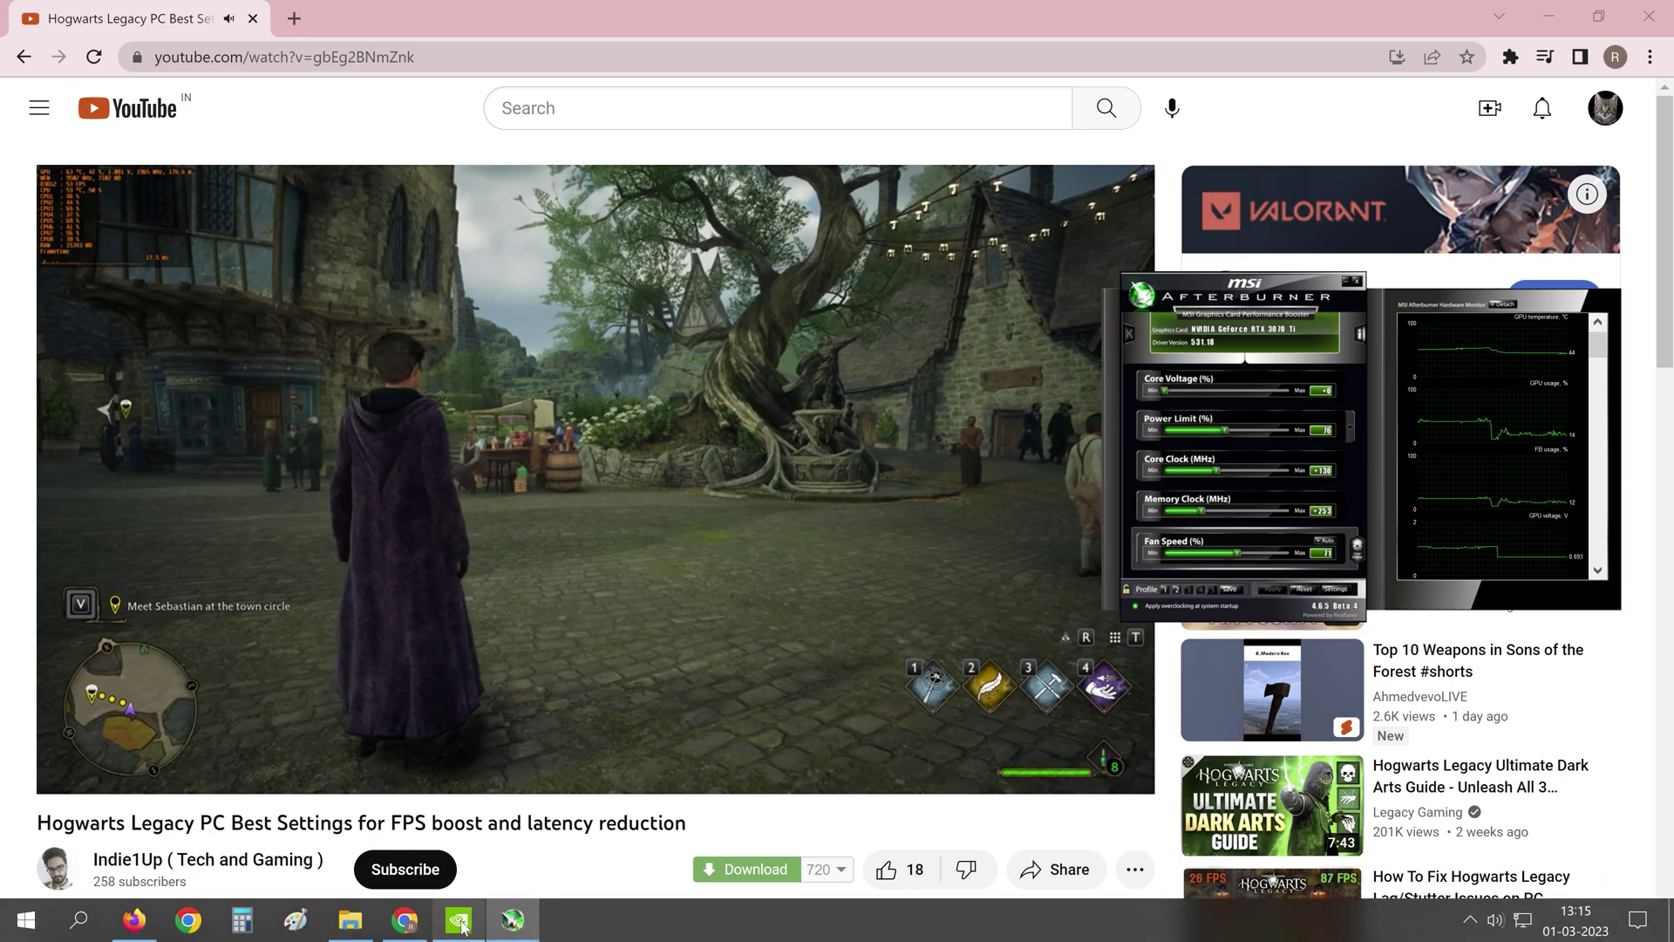
click(460, 922)
click(1489, 914)
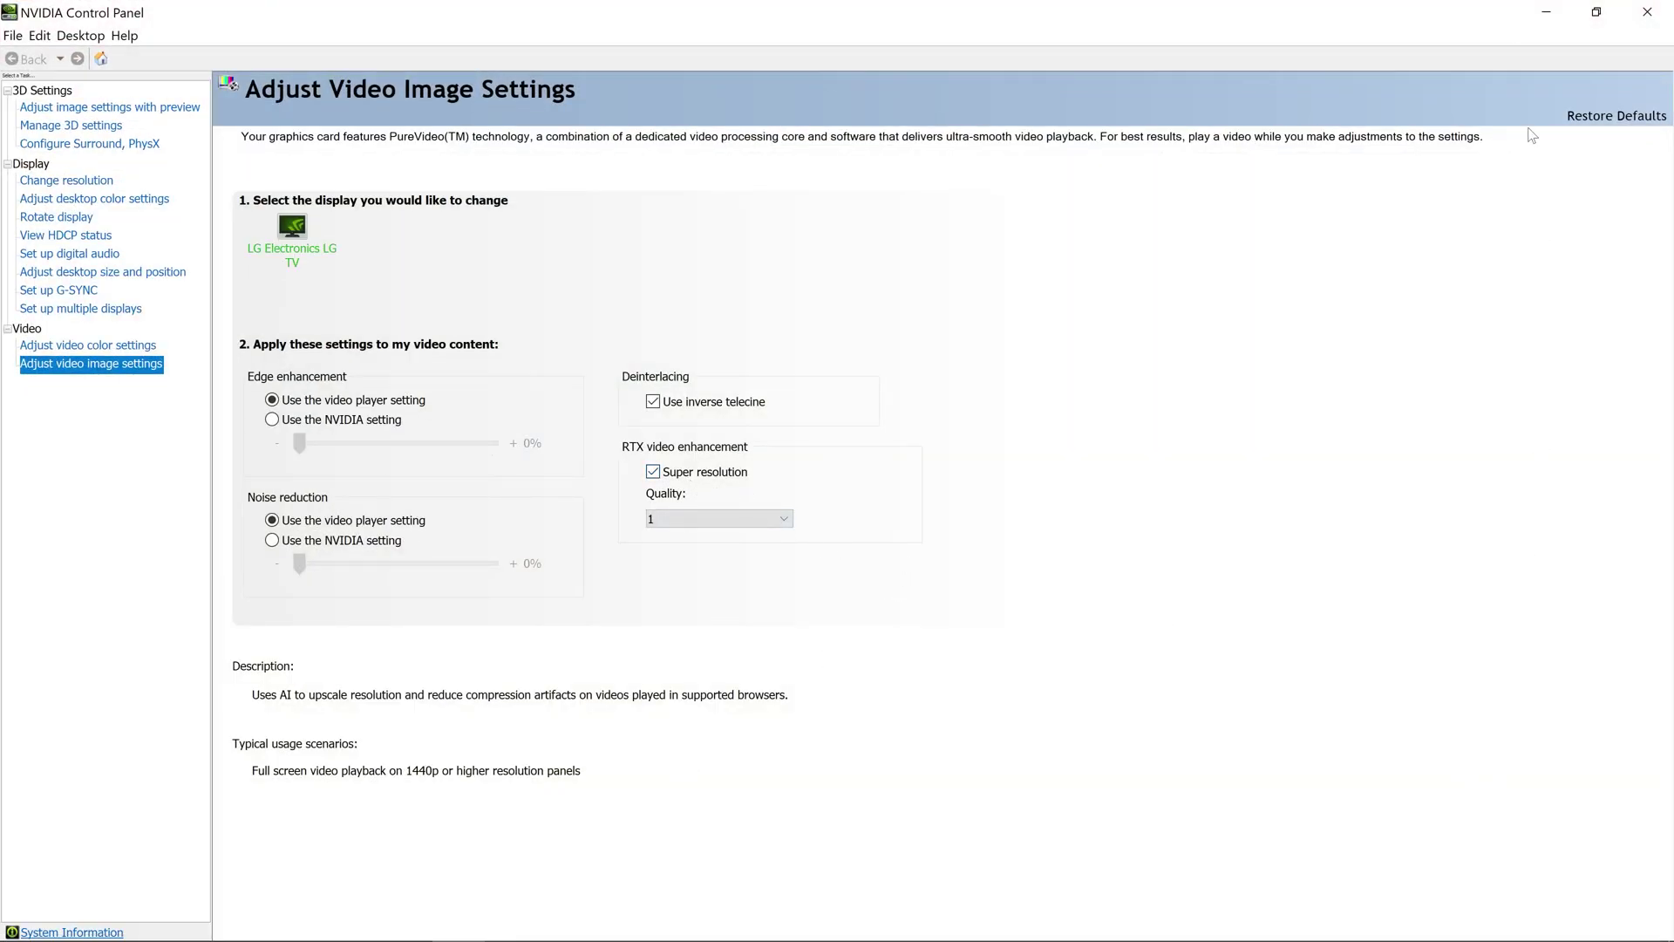
click(1546, 12)
Close the MSI Afterburner window and play the Hogwarts Legacy video full screen.
scroll(1535, 442, down, 2)
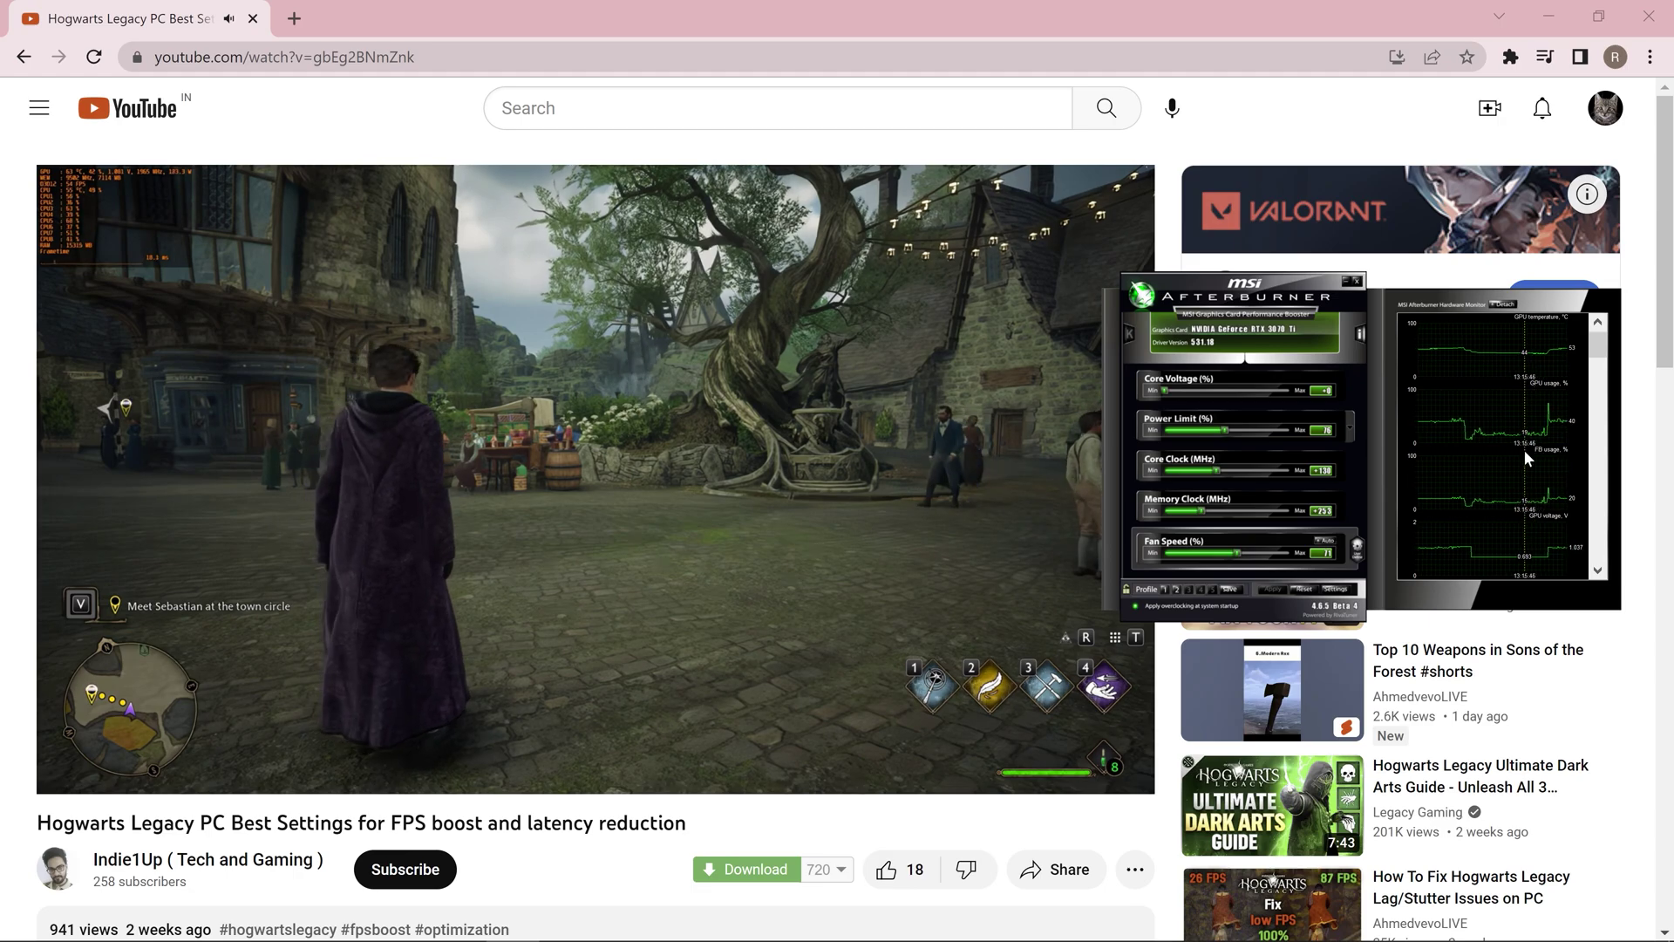
scroll(1556, 452, down, 1)
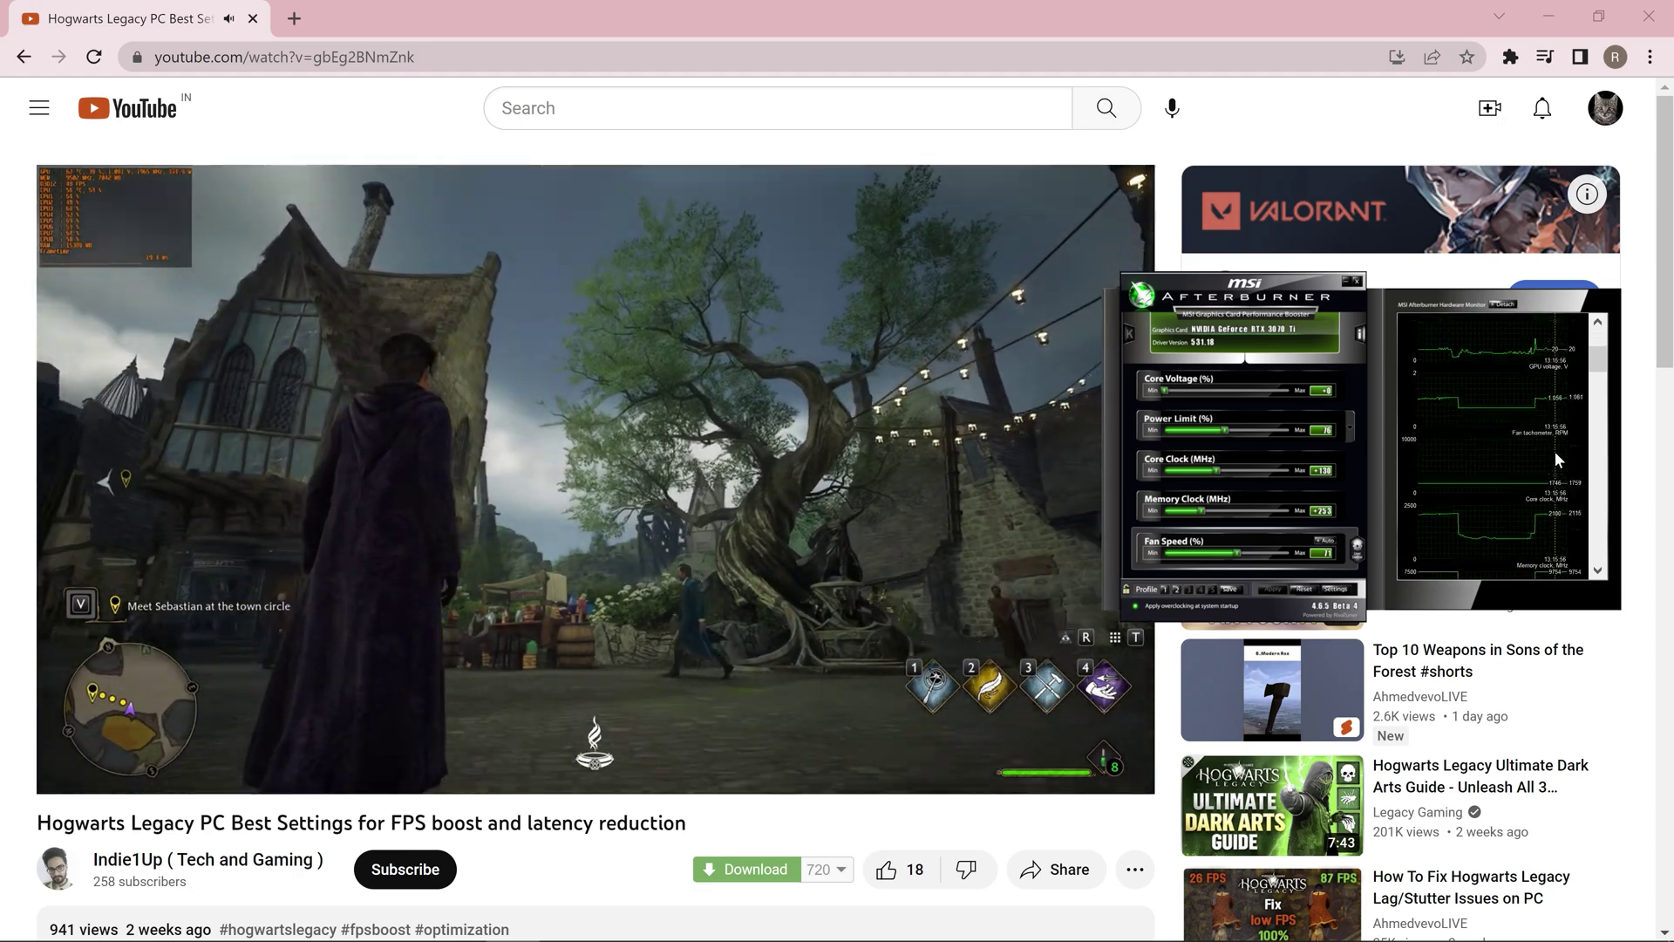
click(1351, 283)
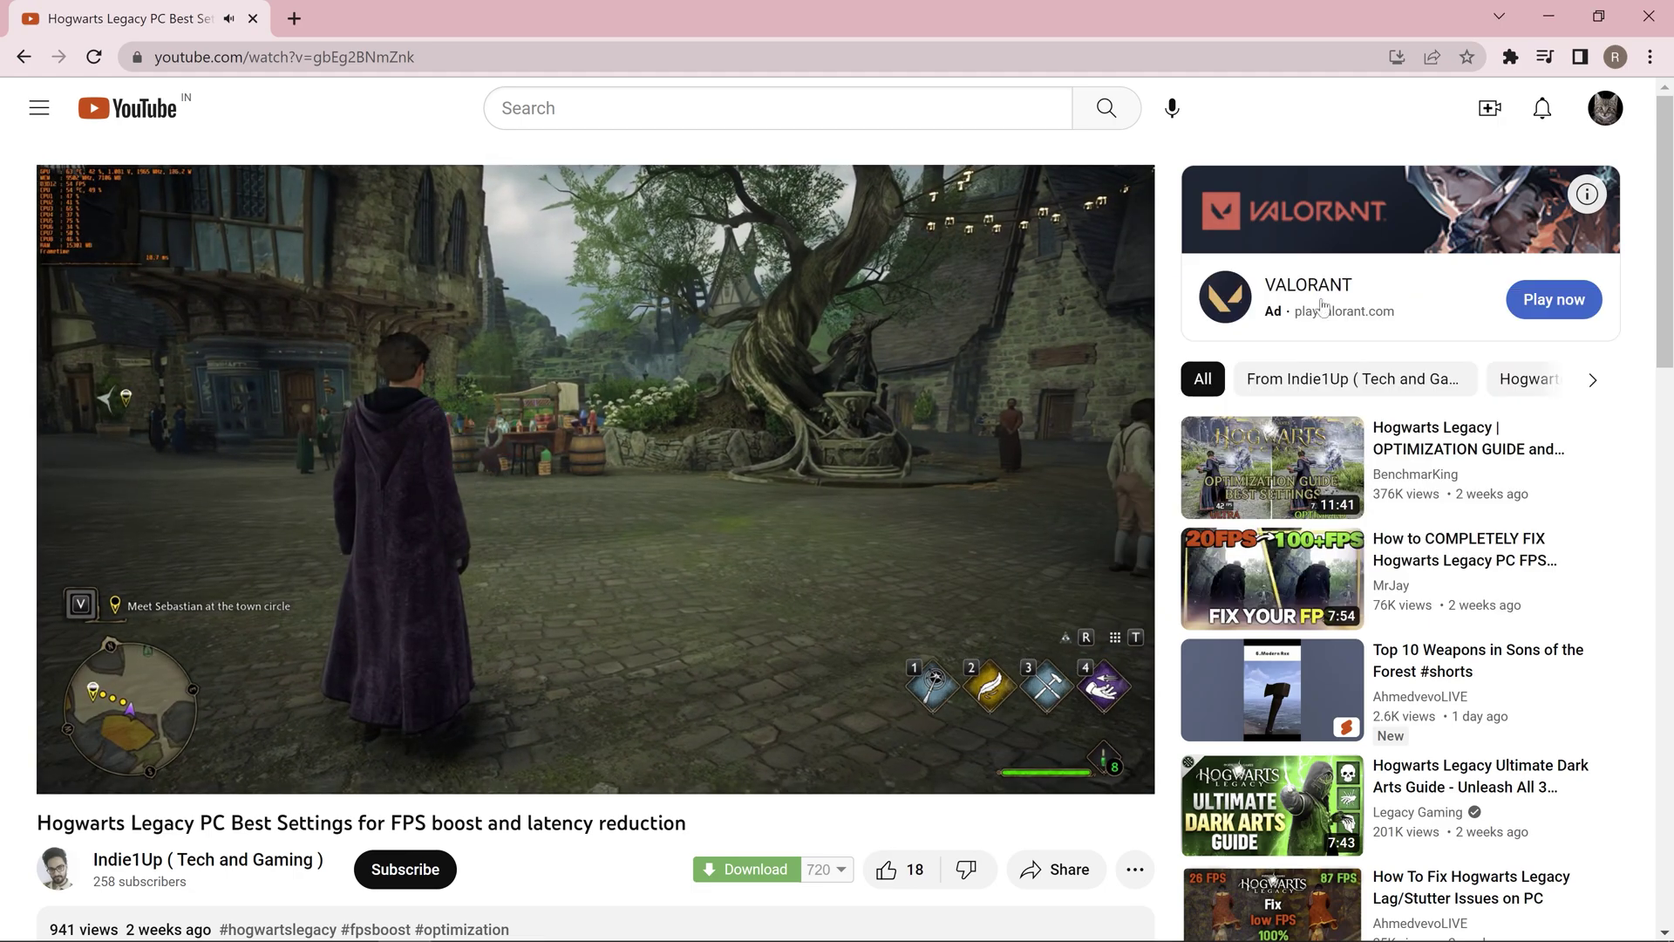
click(1129, 767)
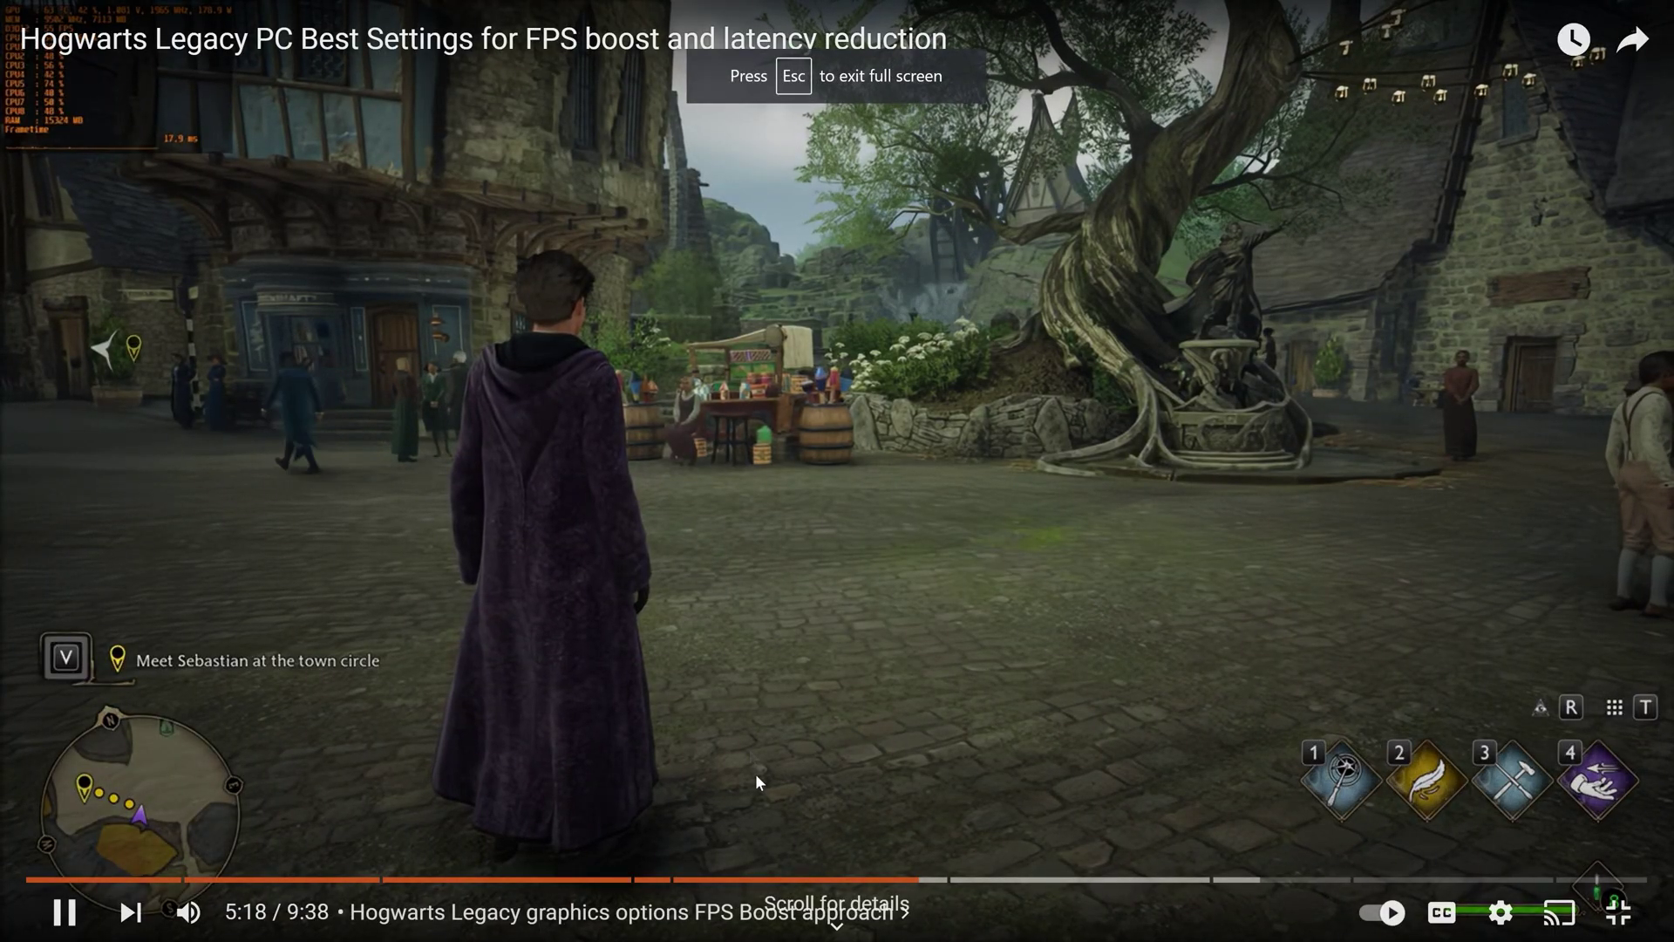